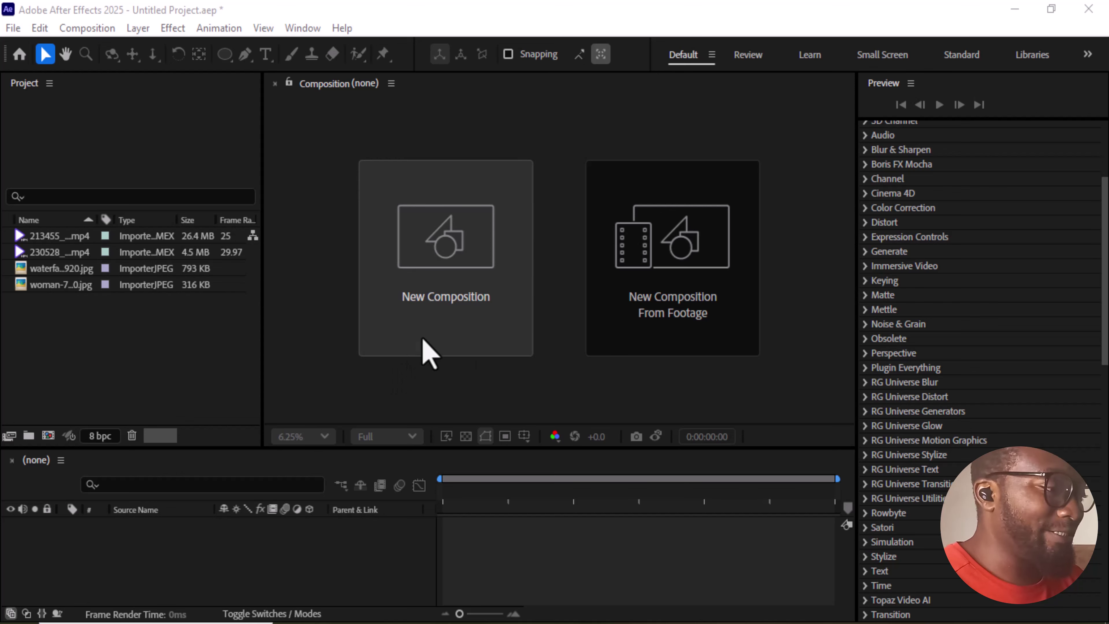
Create a new composition with the HD 1920x1080 24 fps preset.
left_click(452, 264)
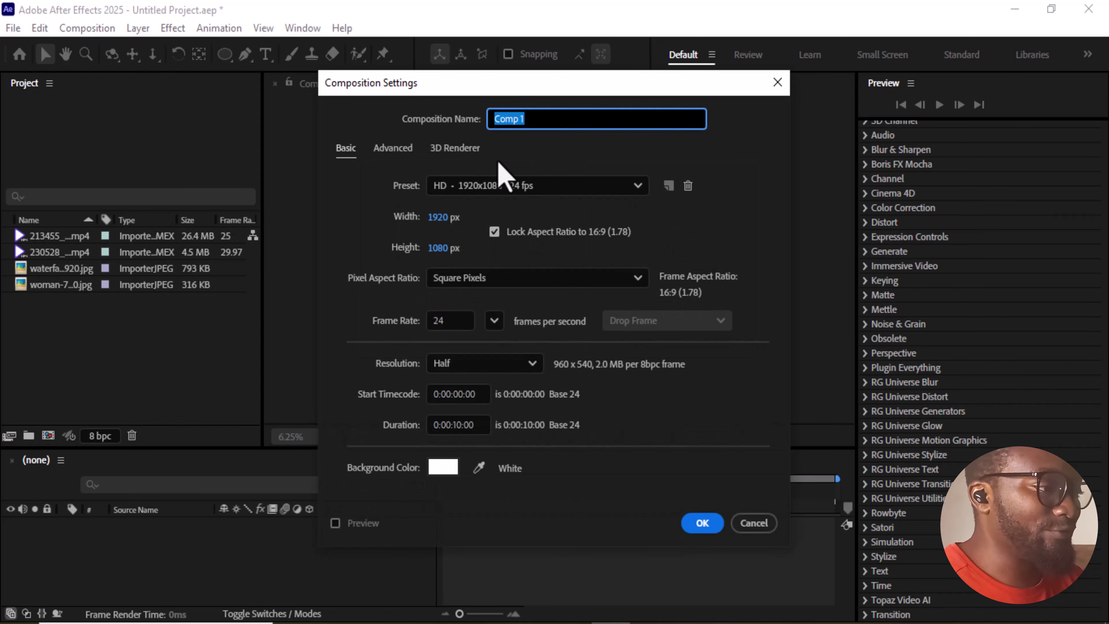
left_click(587, 191)
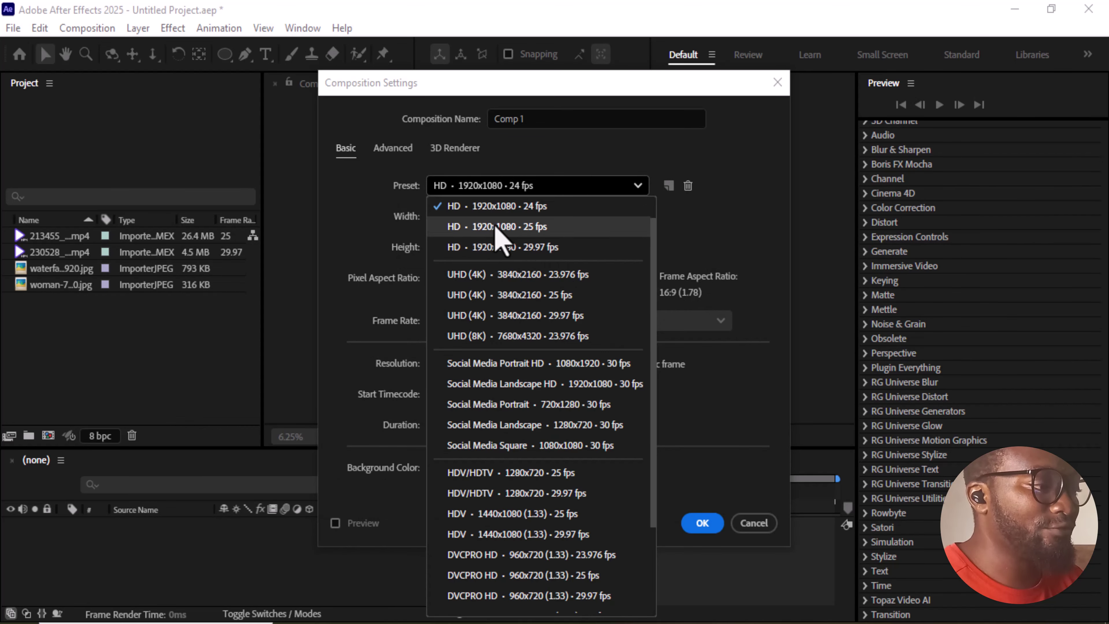
left_click(546, 218)
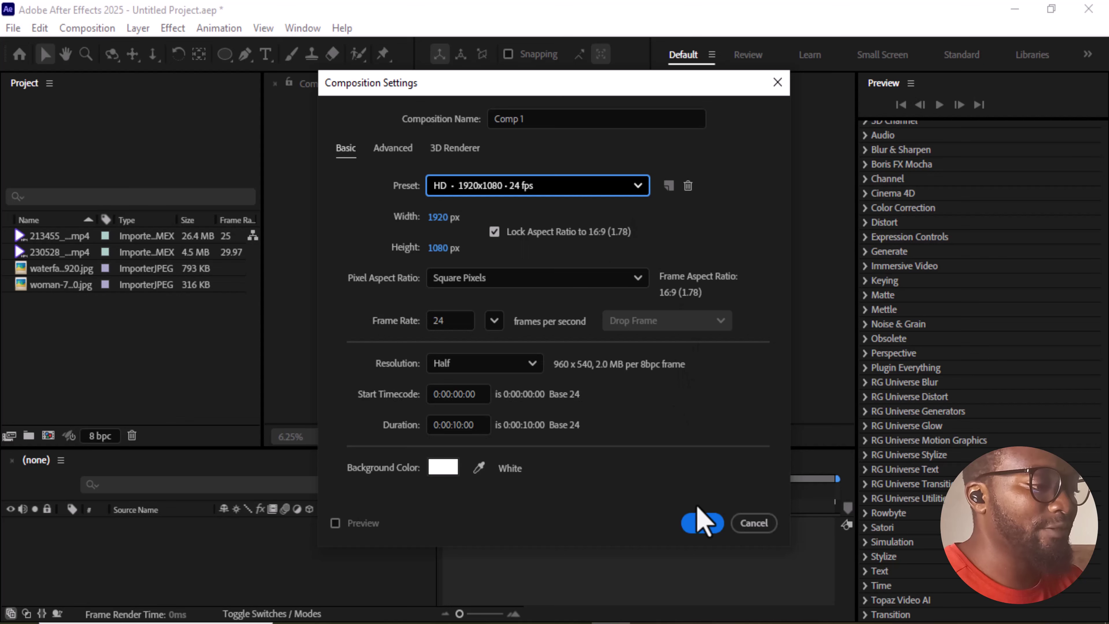
left_click(704, 532)
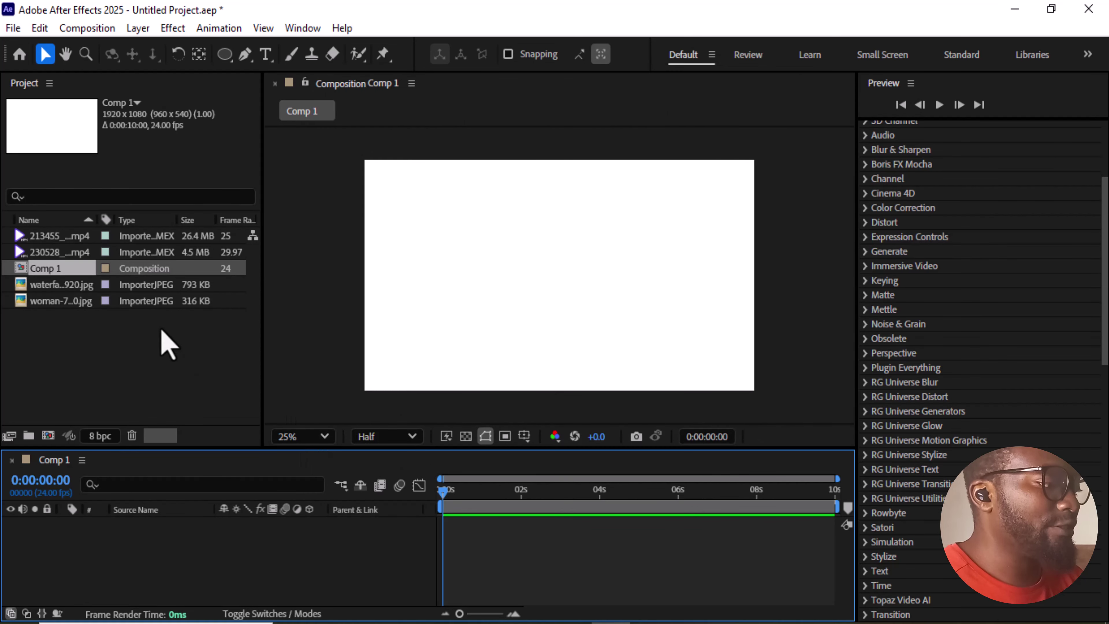
Add the waterfall JPEG to the Comp 1 timeline as a layer.
left_click(54, 287)
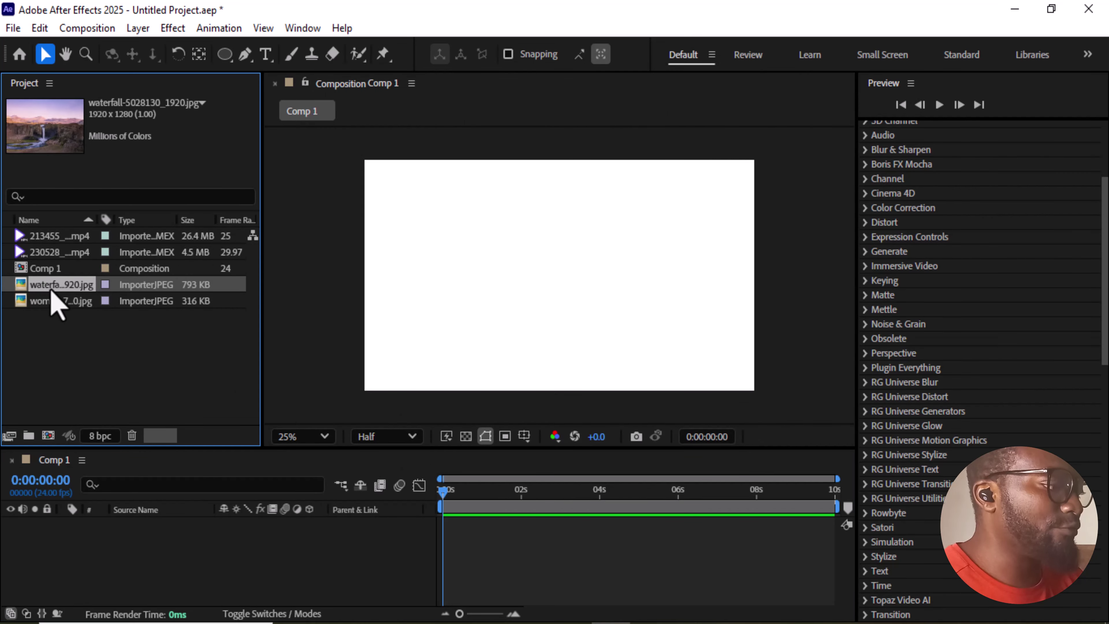
left_click_drag(58, 289, 104, 564)
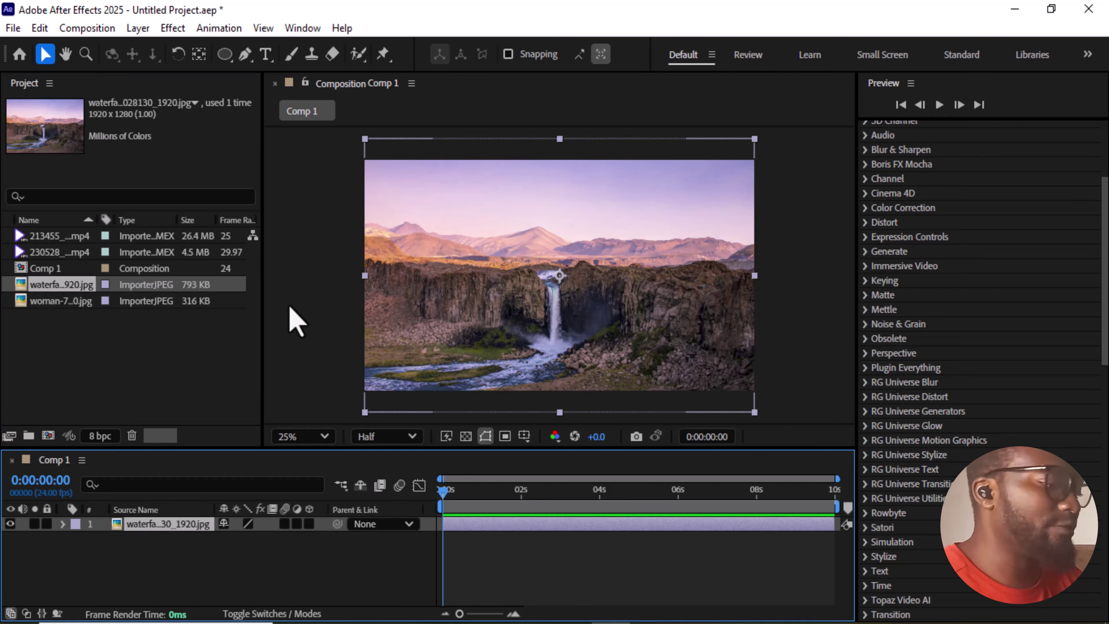
left_click(280, 281)
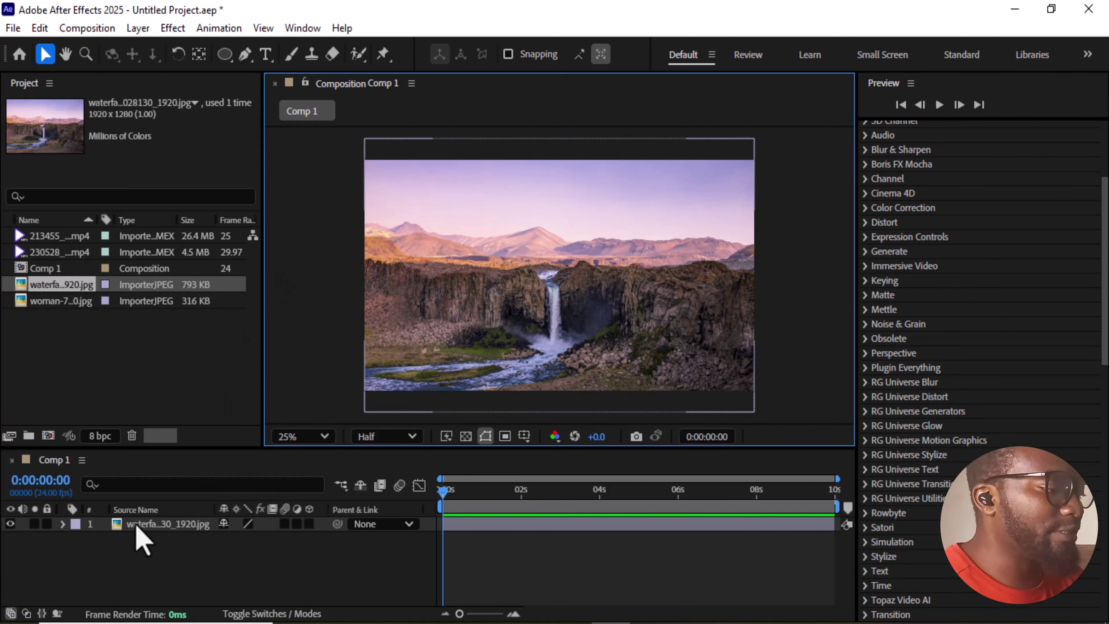
Start a Pen tool mask on the waterfall layer, tracing the mountain ridge from the image's left edge to its right edge.
left_click(154, 526)
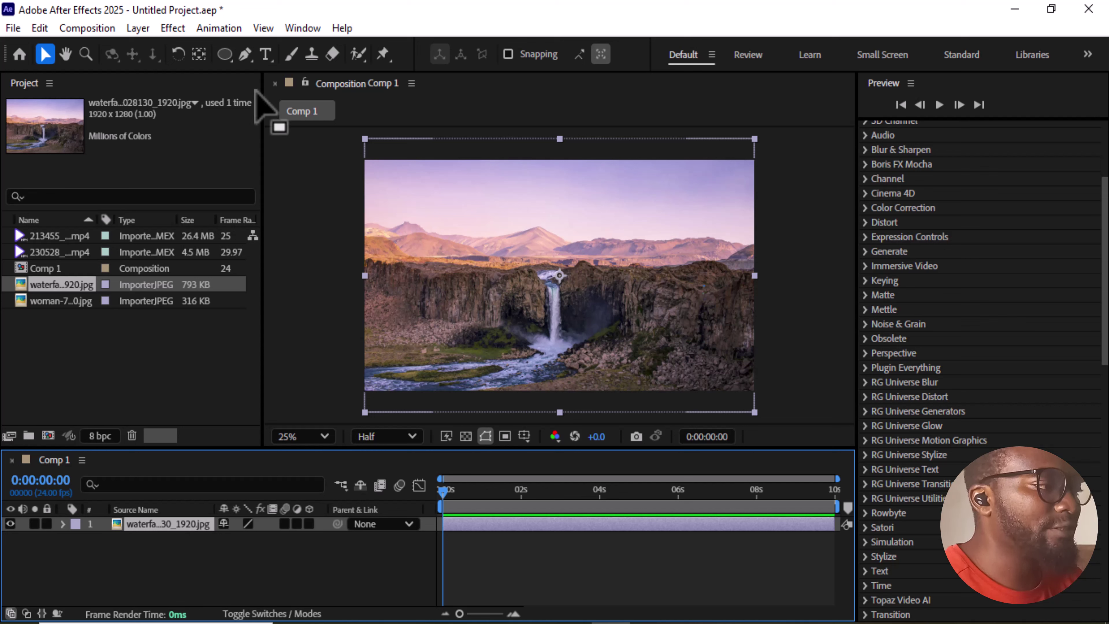
left_click(244, 54)
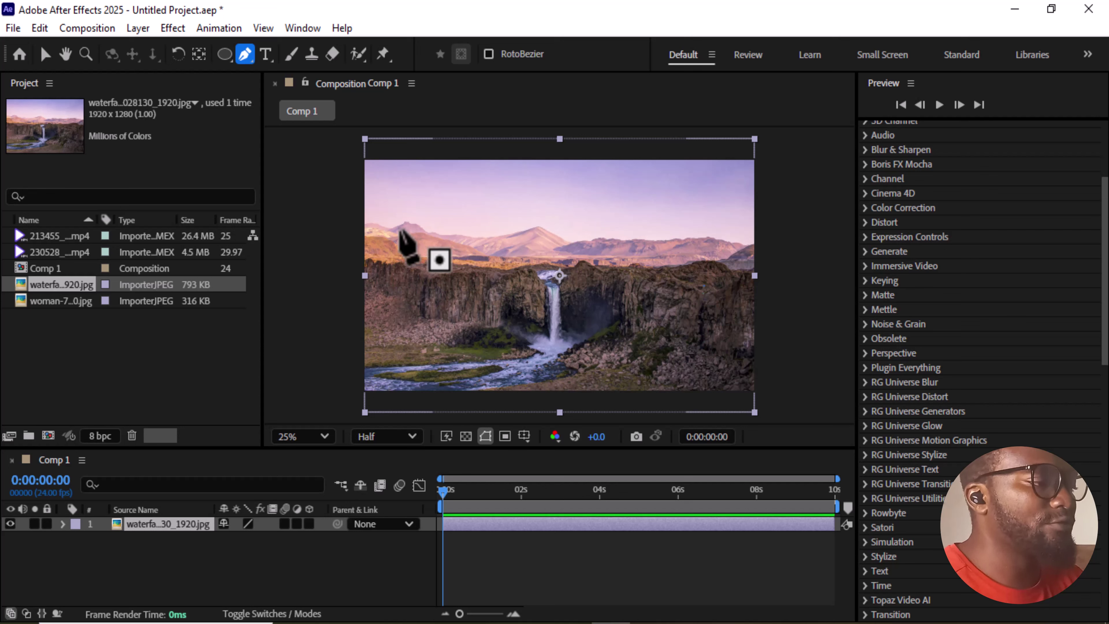
left_click(389, 229)
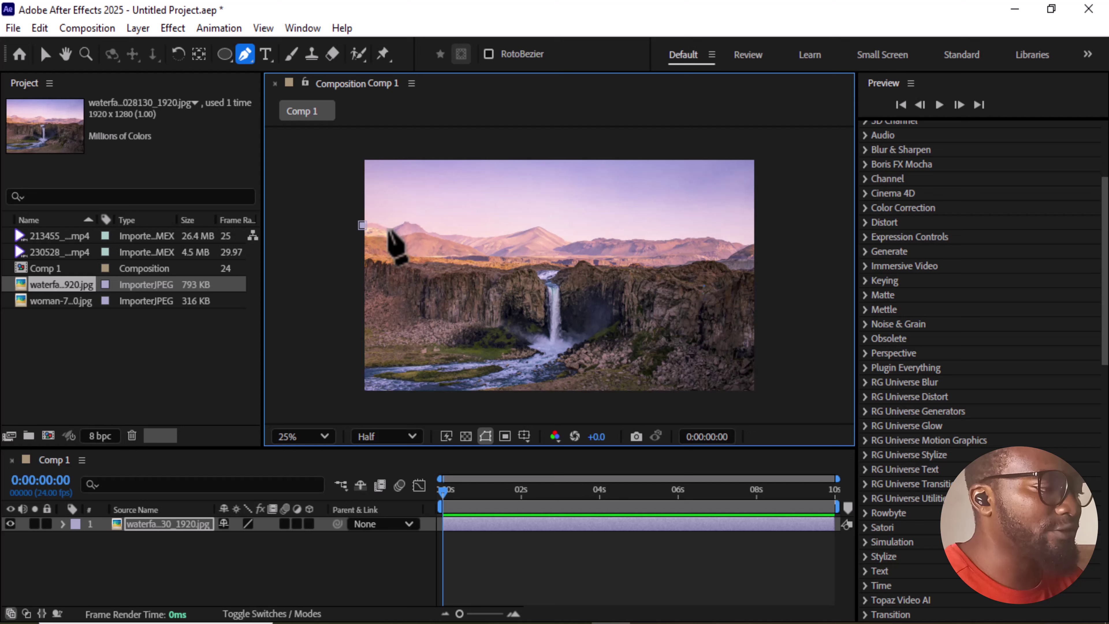
left_click(409, 221)
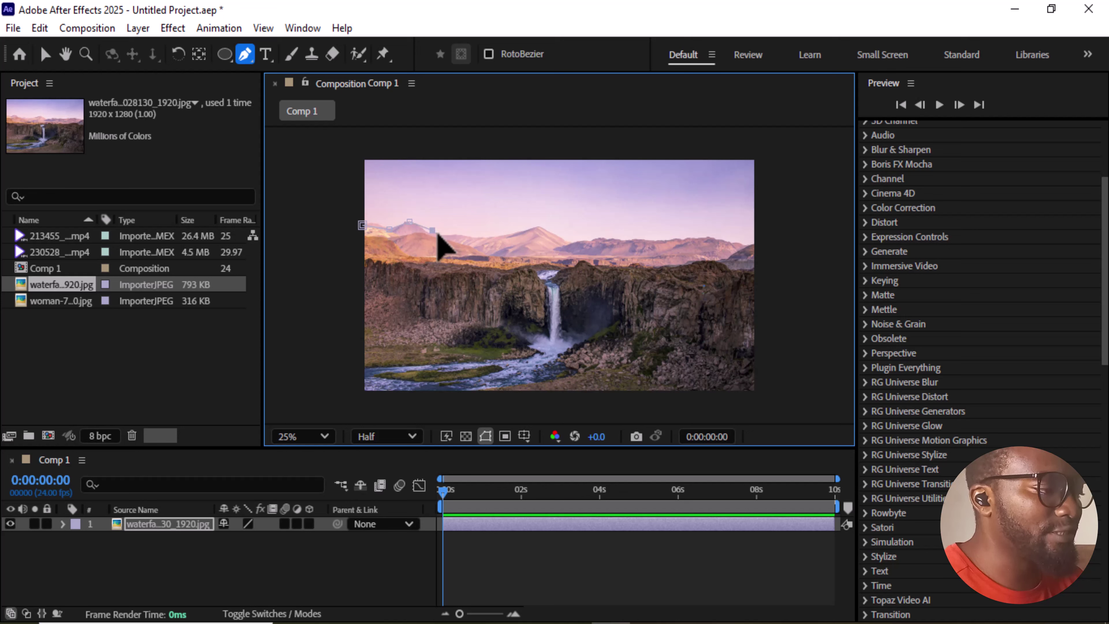
left_click(436, 231)
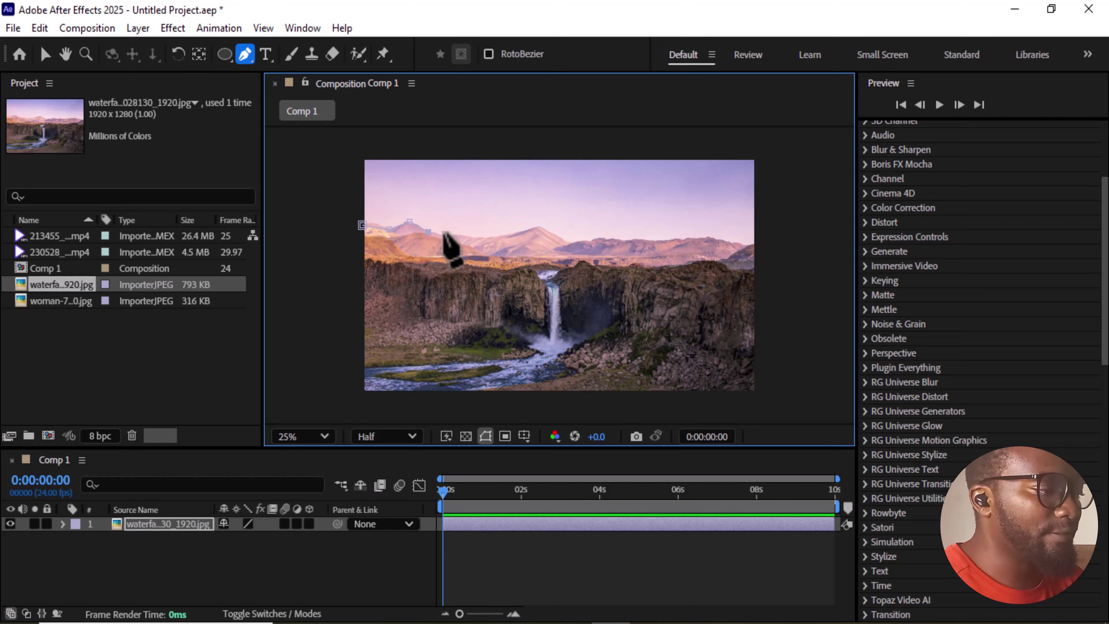
left_click(474, 238)
left_click(507, 233)
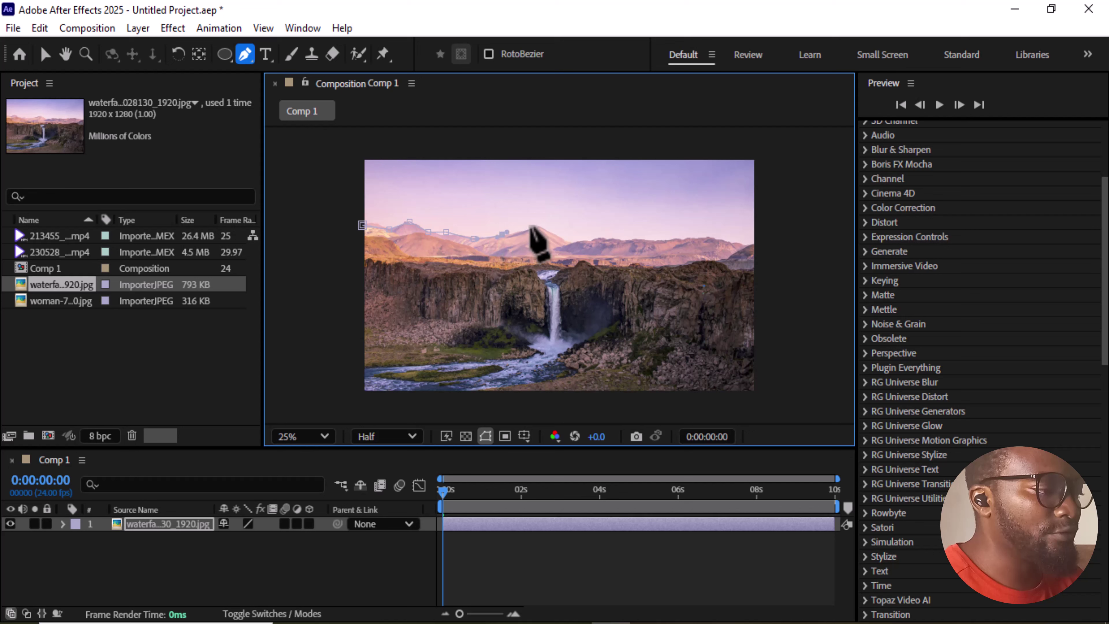
left_click(540, 225)
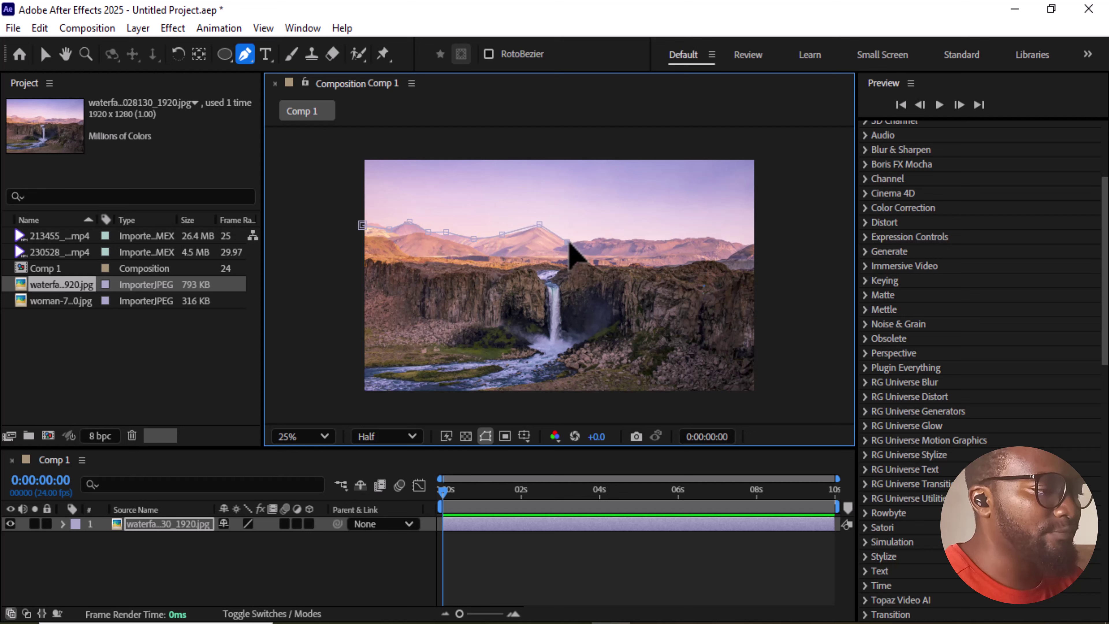
left_click(589, 241)
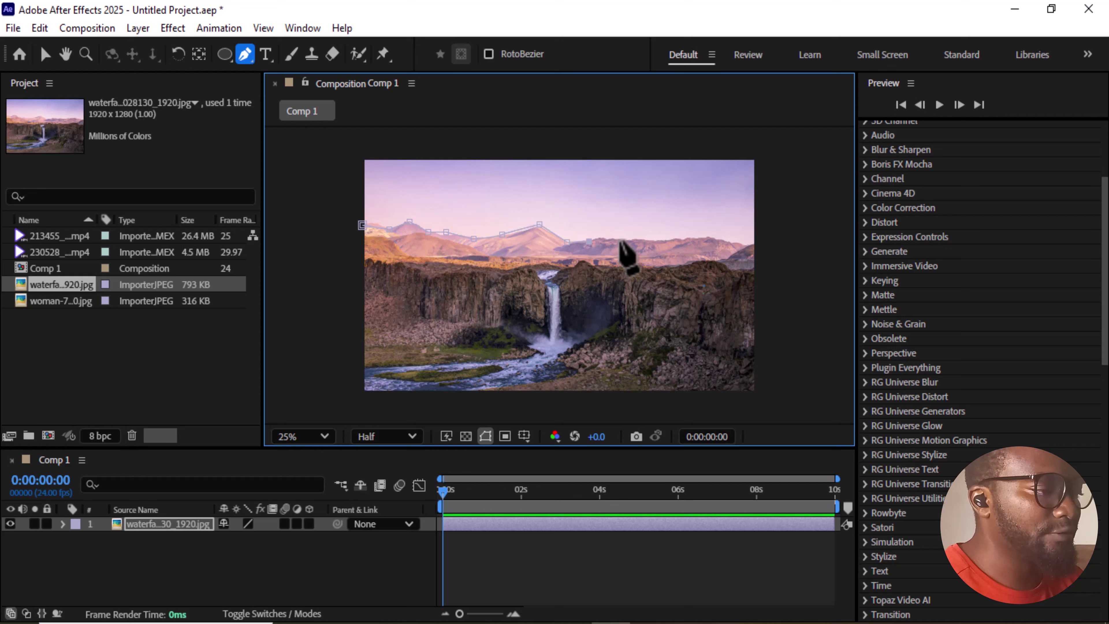
left_click(619, 240)
left_click(638, 240)
left_click(668, 241)
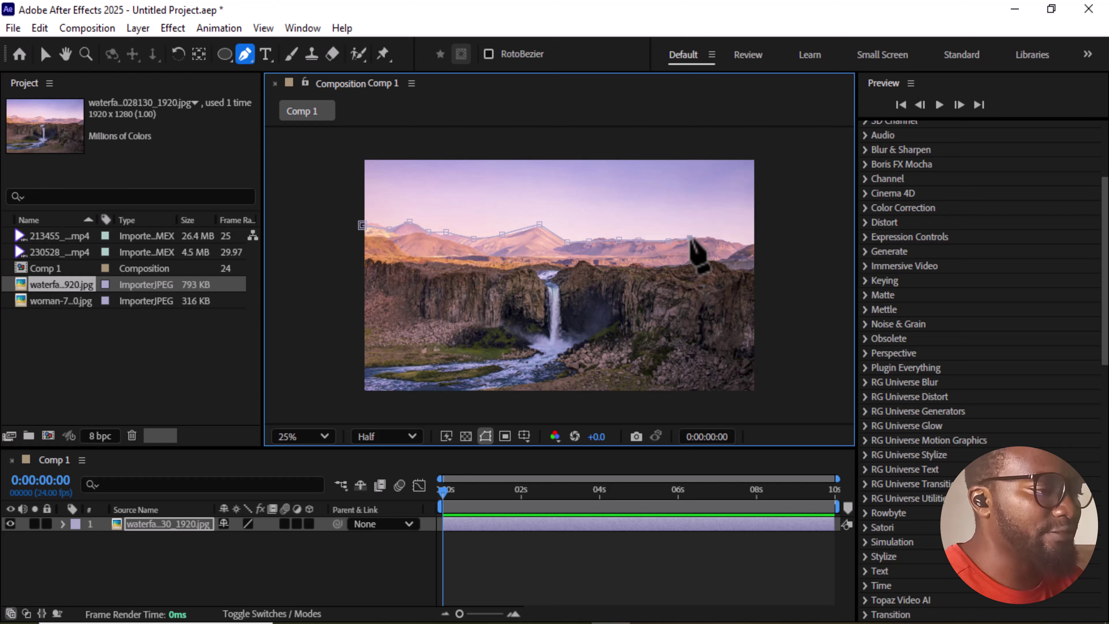
left_click(707, 239)
left_click(723, 239)
left_click(748, 246)
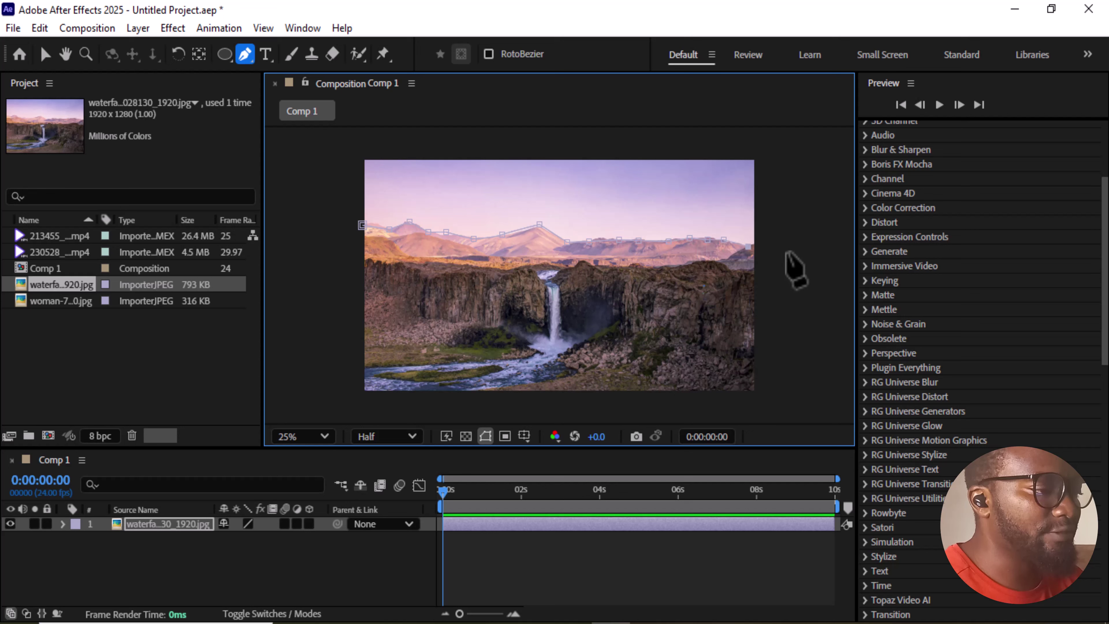
Continue the mask path outside the frame around the sky and close it at its starting point on the ridge.
left_click(786, 251)
left_click(779, 161)
left_click_drag(757, 135, 745, 134)
left_click_drag(638, 143, 627, 142)
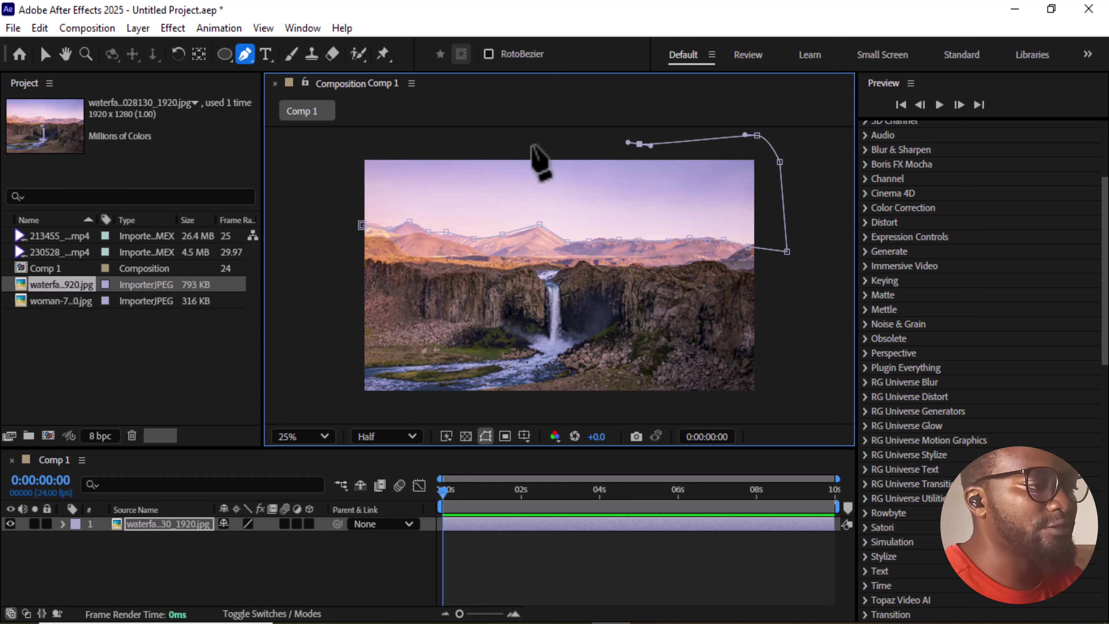
left_click(492, 142)
left_click(399, 136)
left_click(352, 145)
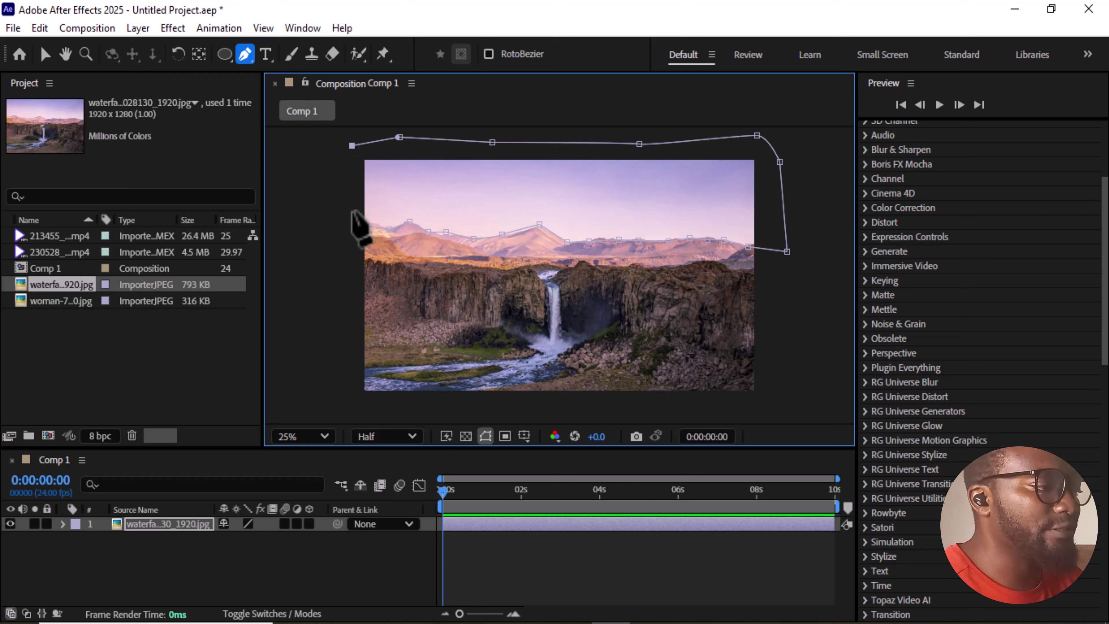
left_click(350, 185)
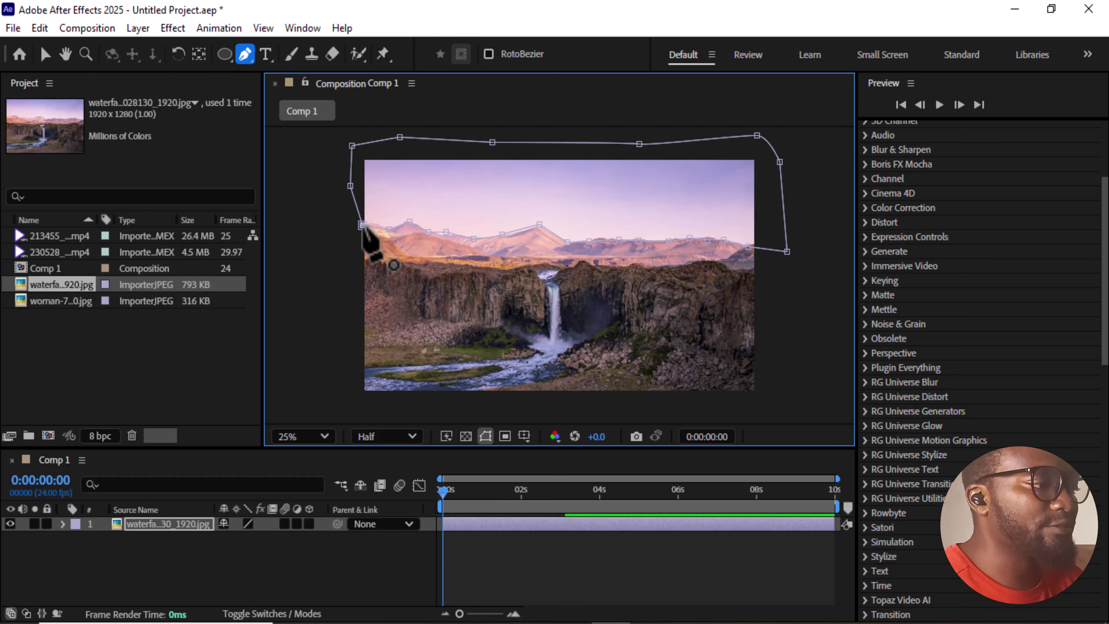
left_click(362, 225)
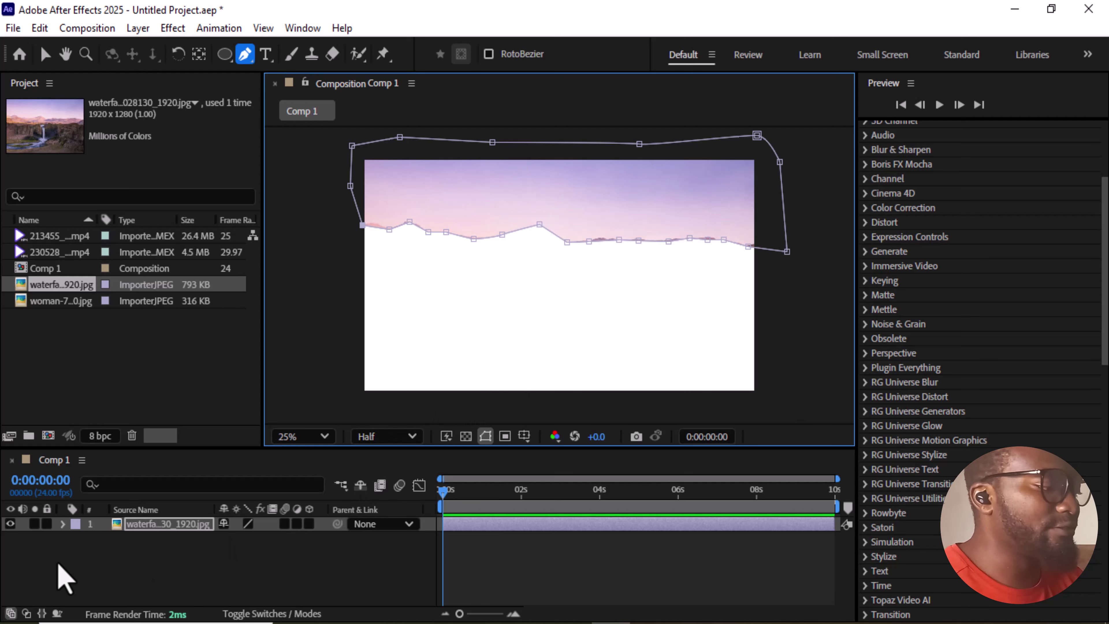
Invert Mask 1 on the waterfall layer so the sky is cut out.
left_click(62, 524)
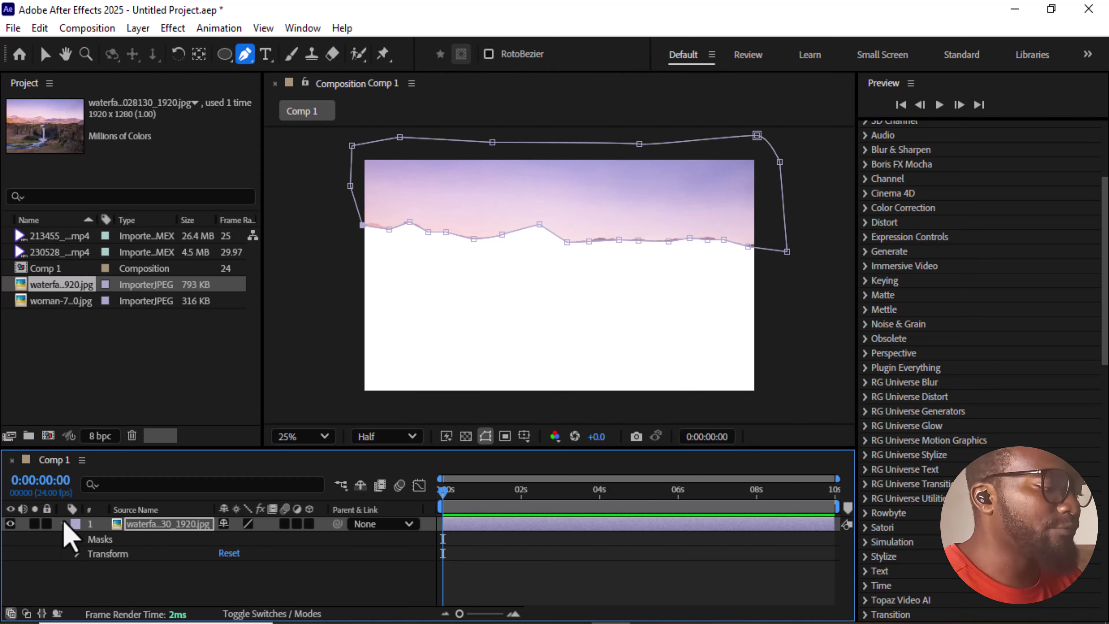
left_click(77, 539)
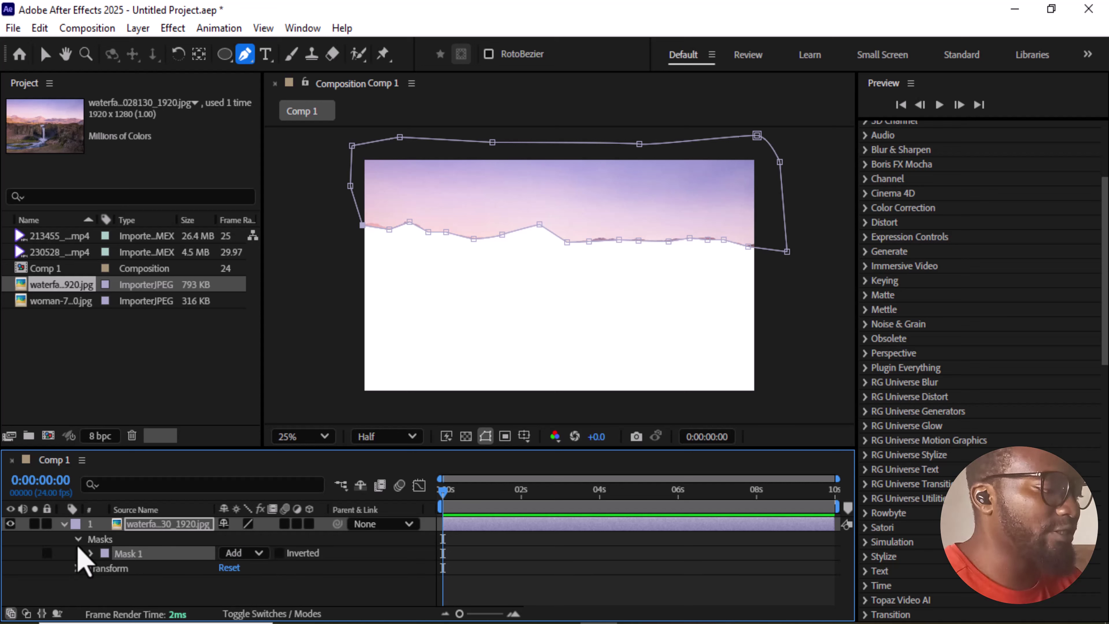
left_click(91, 554)
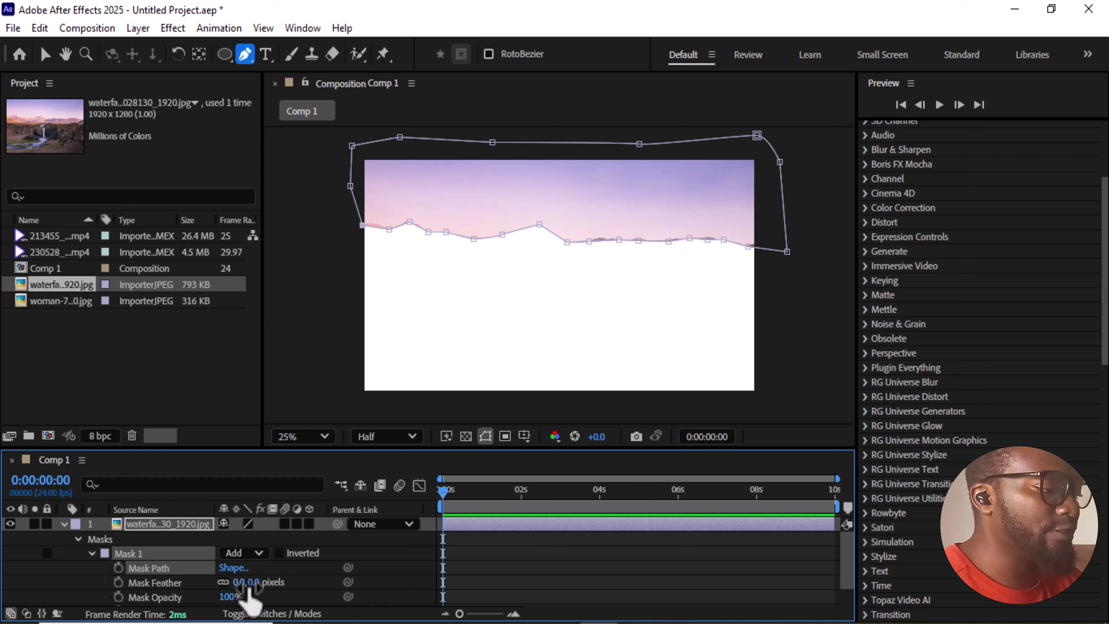
left_click(259, 557)
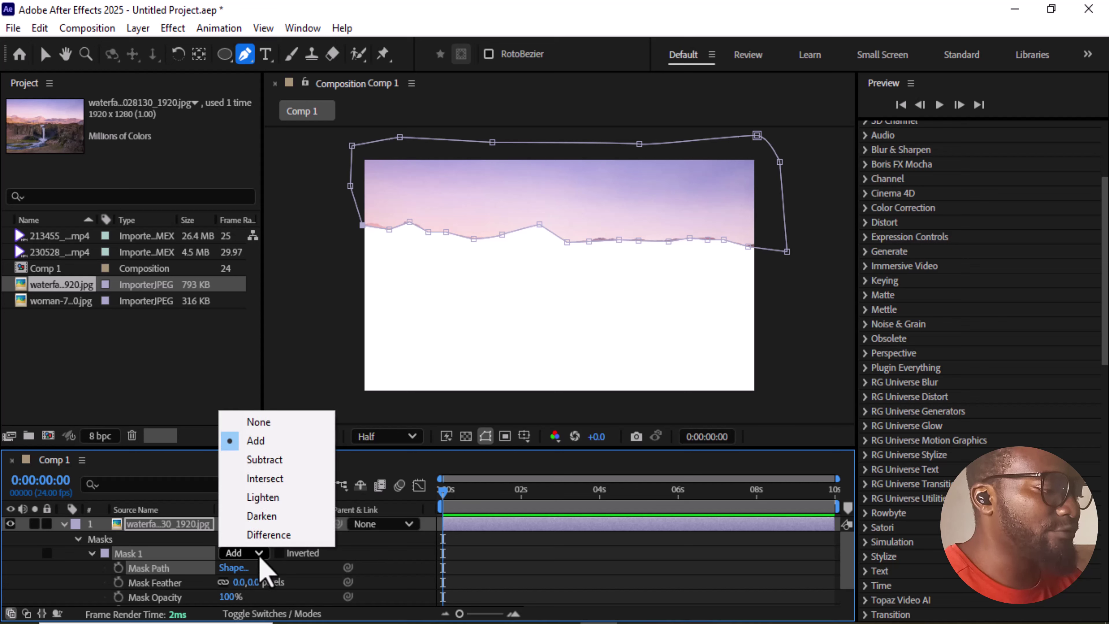
left_click(351, 564)
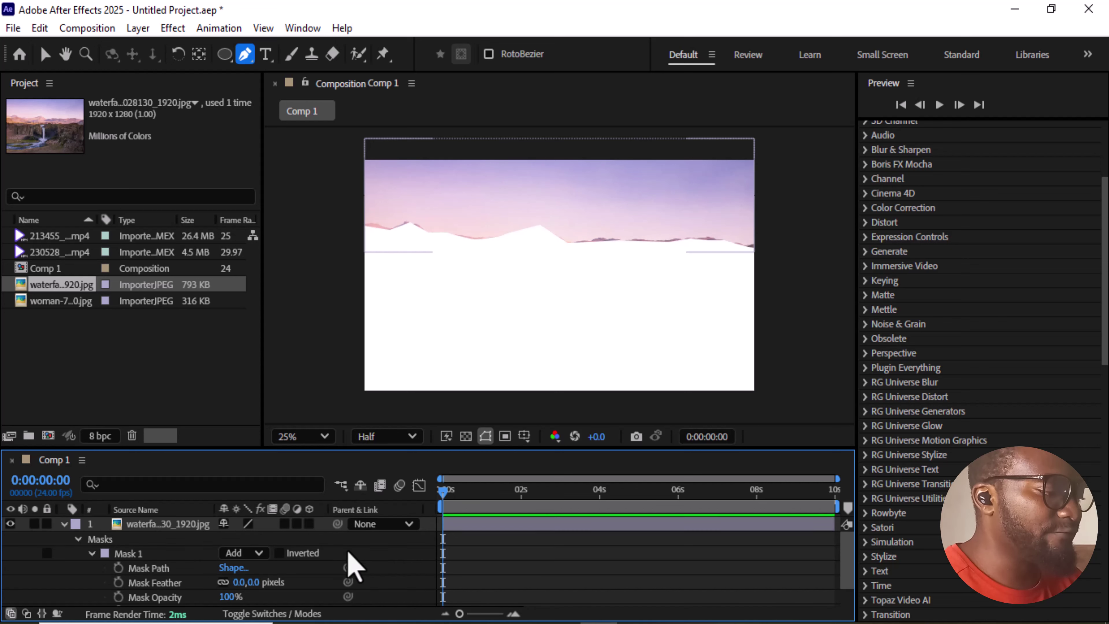
left_click(279, 553)
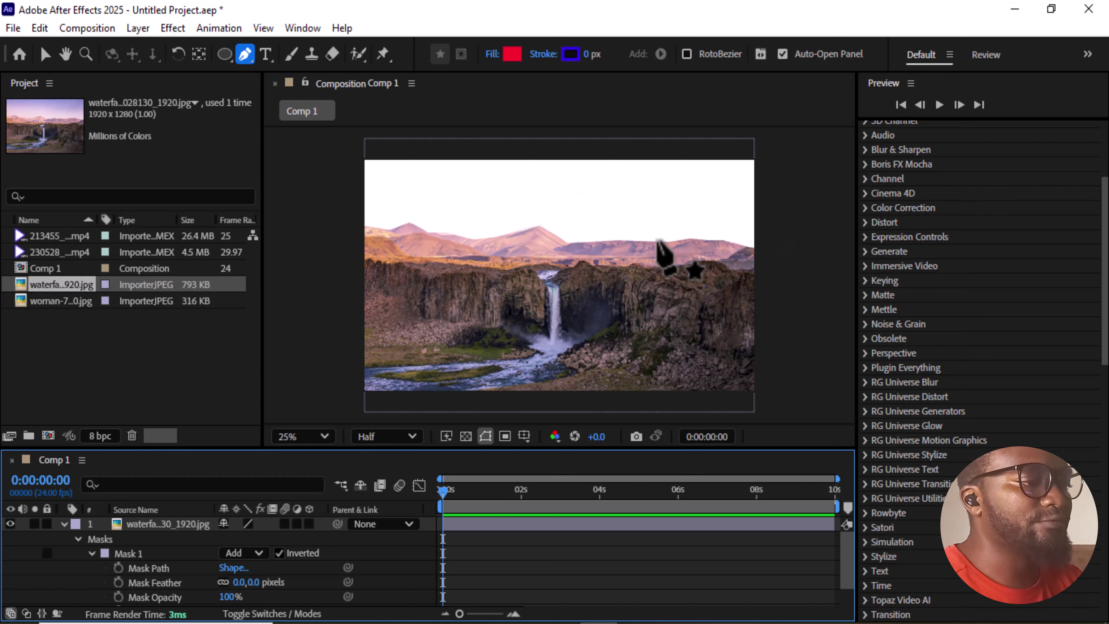
left_click(63, 524)
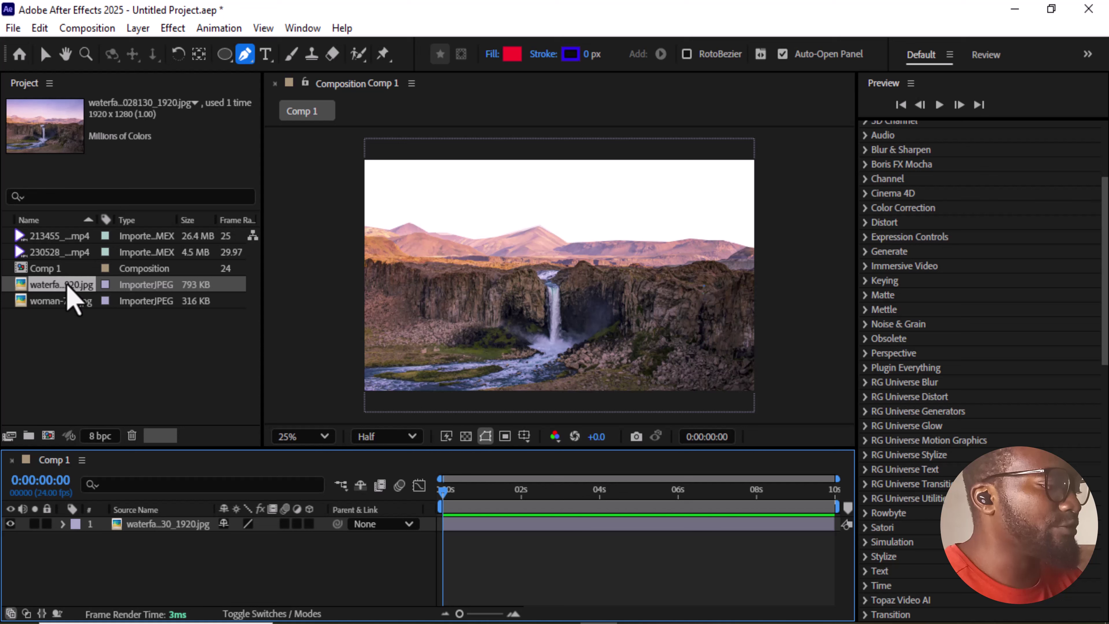
Place the blue cloudy sky clip 213455_medium.mp4 beneath the waterfall layer and preview the composition.
left_click(50, 252)
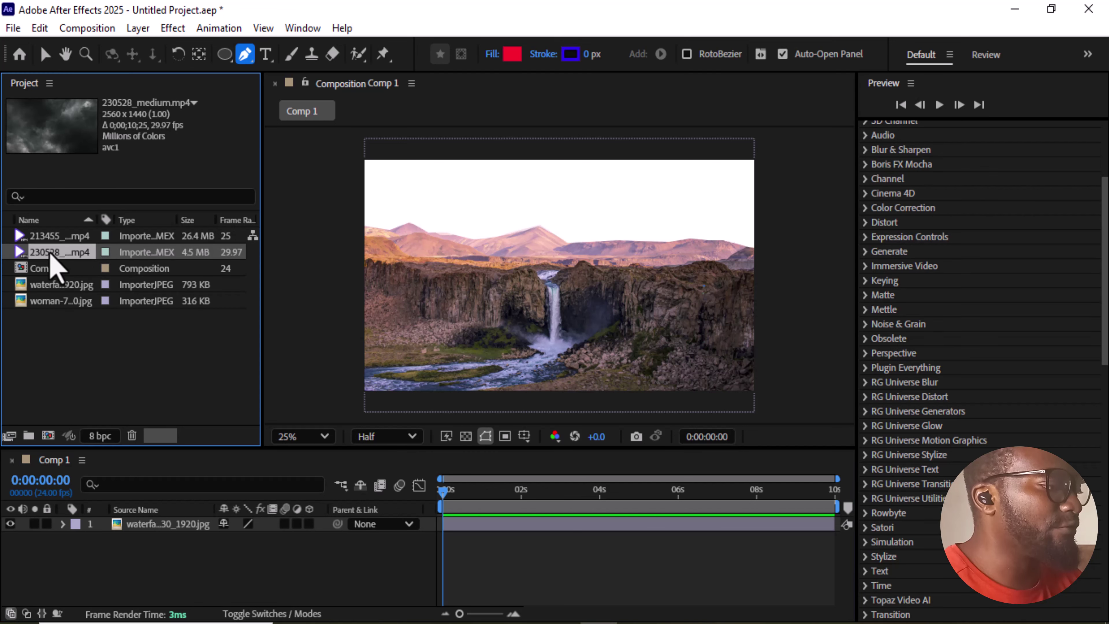
left_click(56, 238)
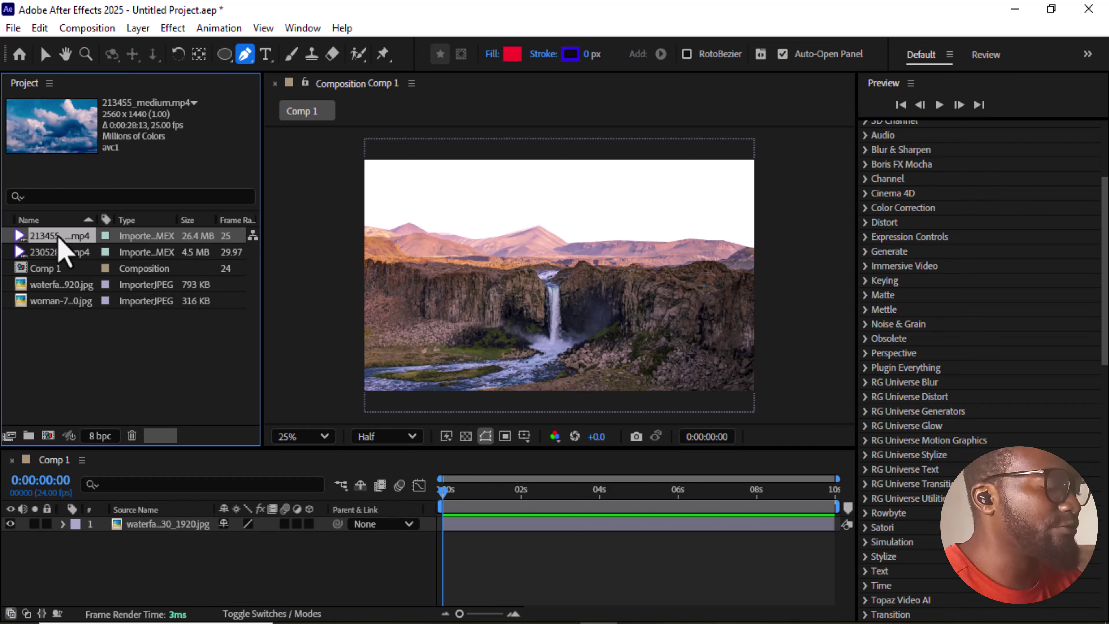
left_click_drag(60, 245, 122, 542)
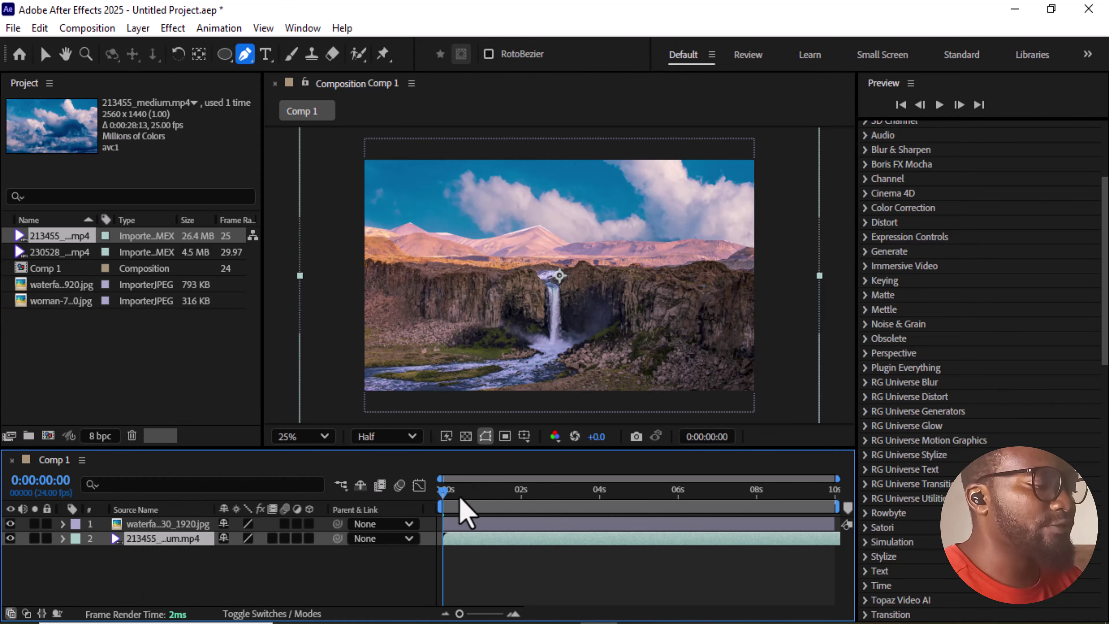
key("space")
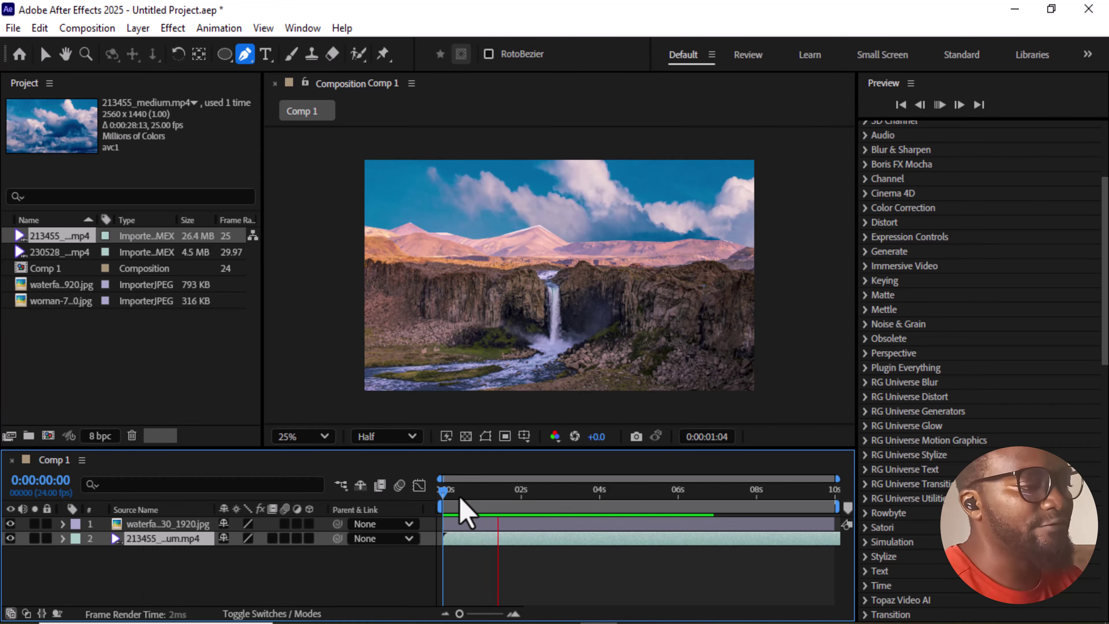
key("space")
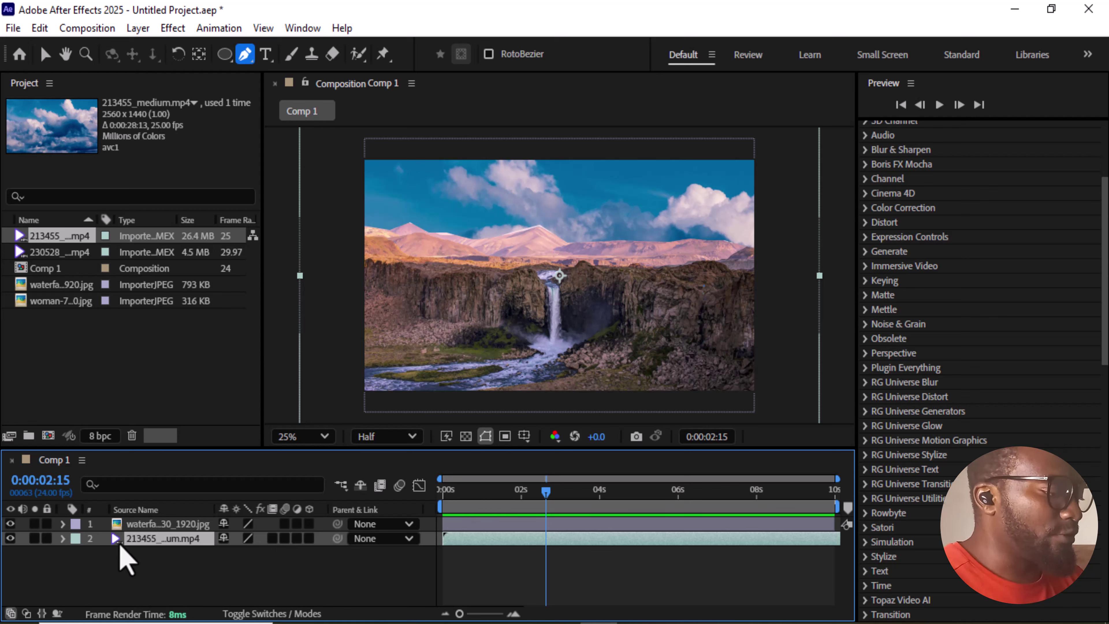
Set the Mask Feather of Mask 1 on the waterfall layer to 40 pixels.
left_click(63, 524)
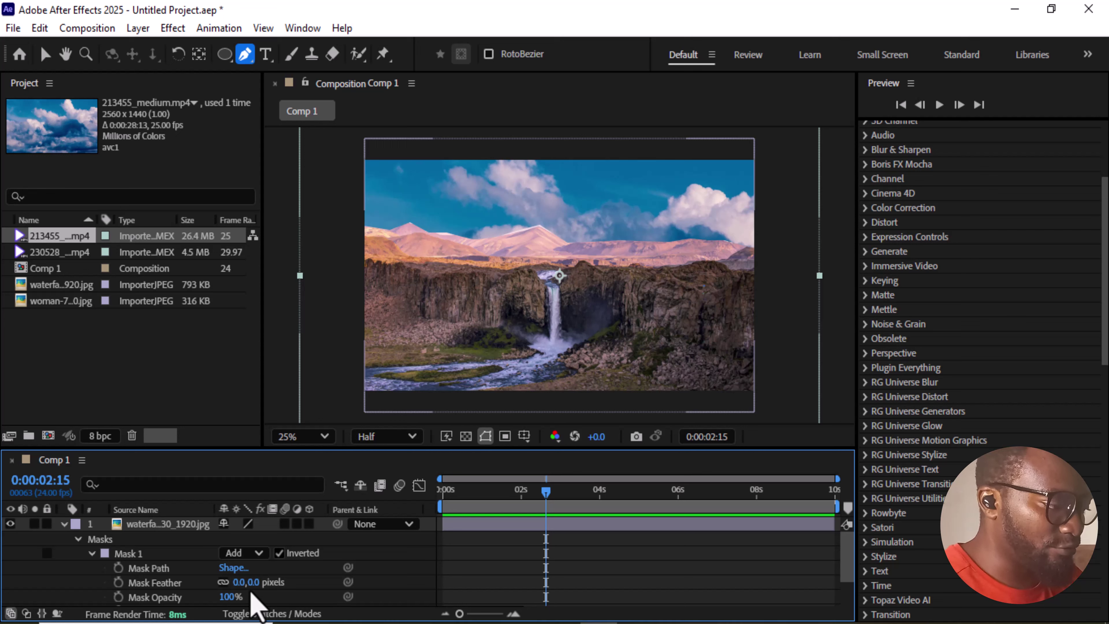
left_click_drag(255, 587, 287, 584)
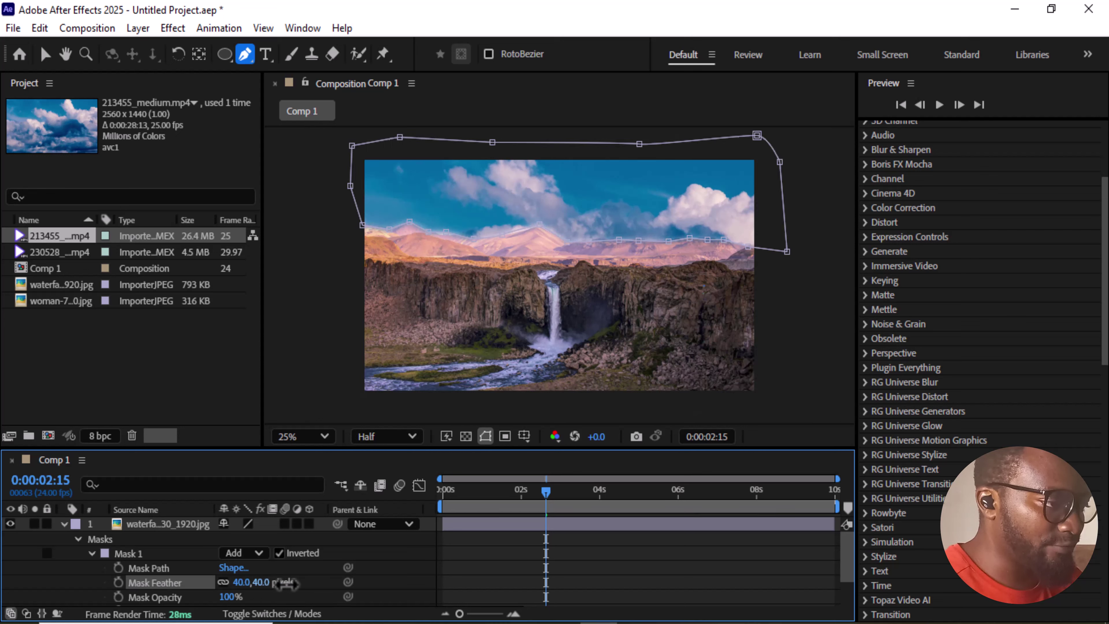
Increase the Mask Feather of Mask 1 to 54 pixels, preview the composition from its start, and collapse the waterfall layer's properties.
left_click(441, 527)
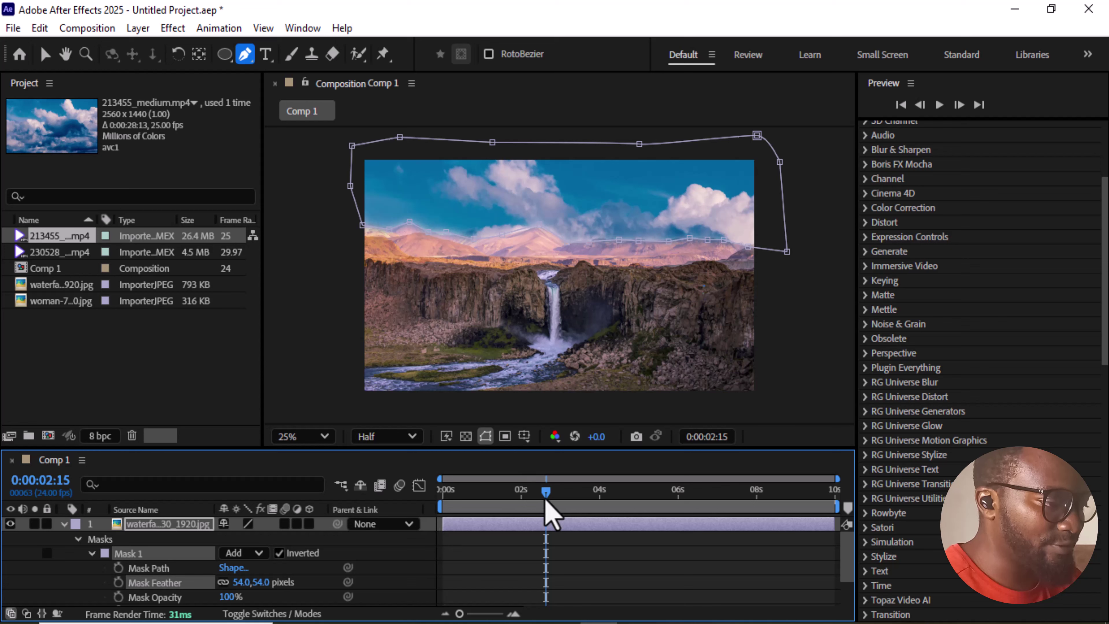
left_click_drag(546, 493, 423, 516)
key("space")
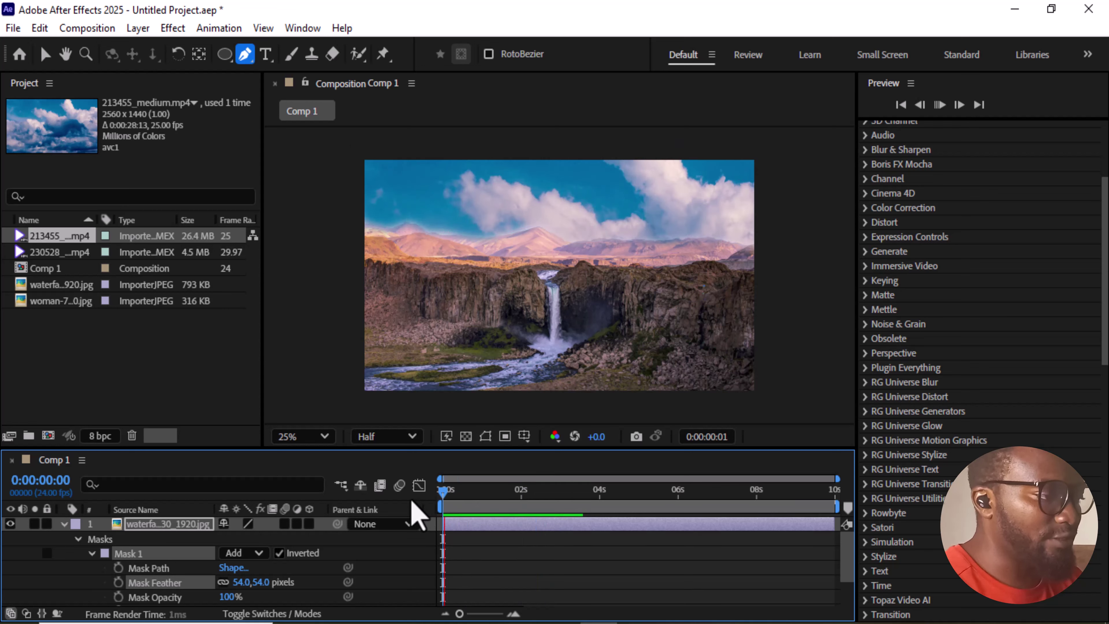
key("space")
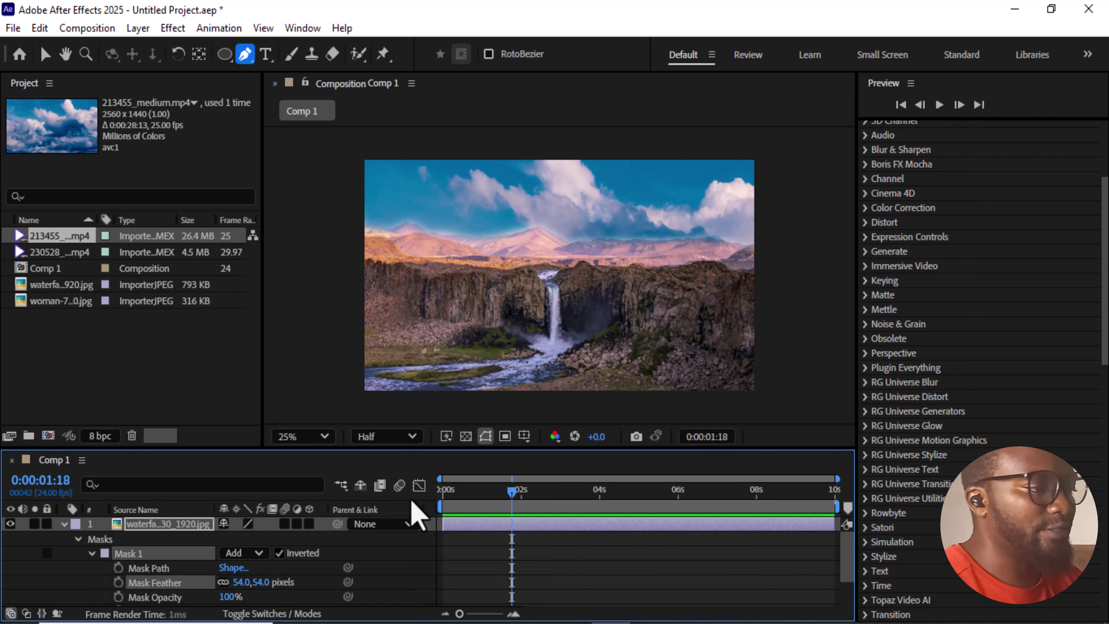
left_click(62, 525)
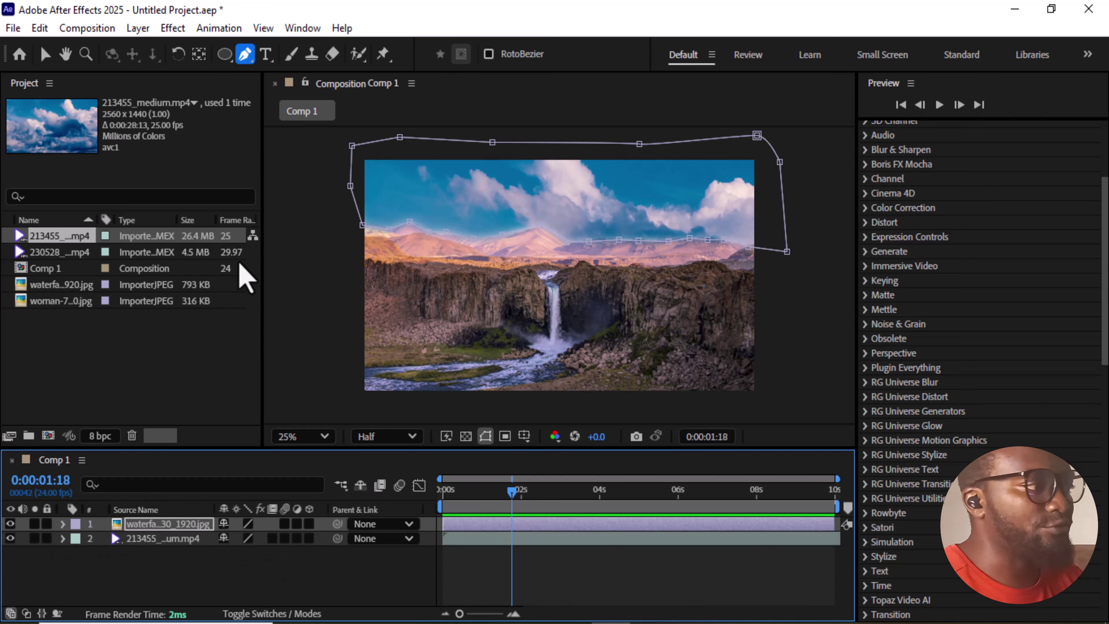
Create a new composition with the Social Media Portrait HD preset, 1080x1920 at 30 fps.
left_click(92, 28)
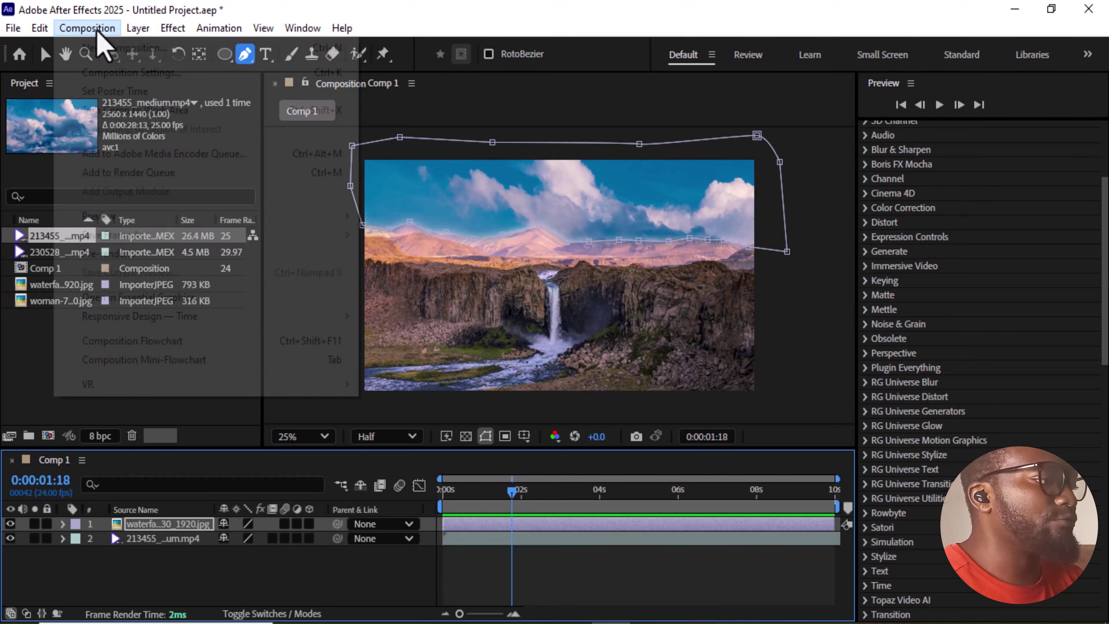
left_click(100, 57)
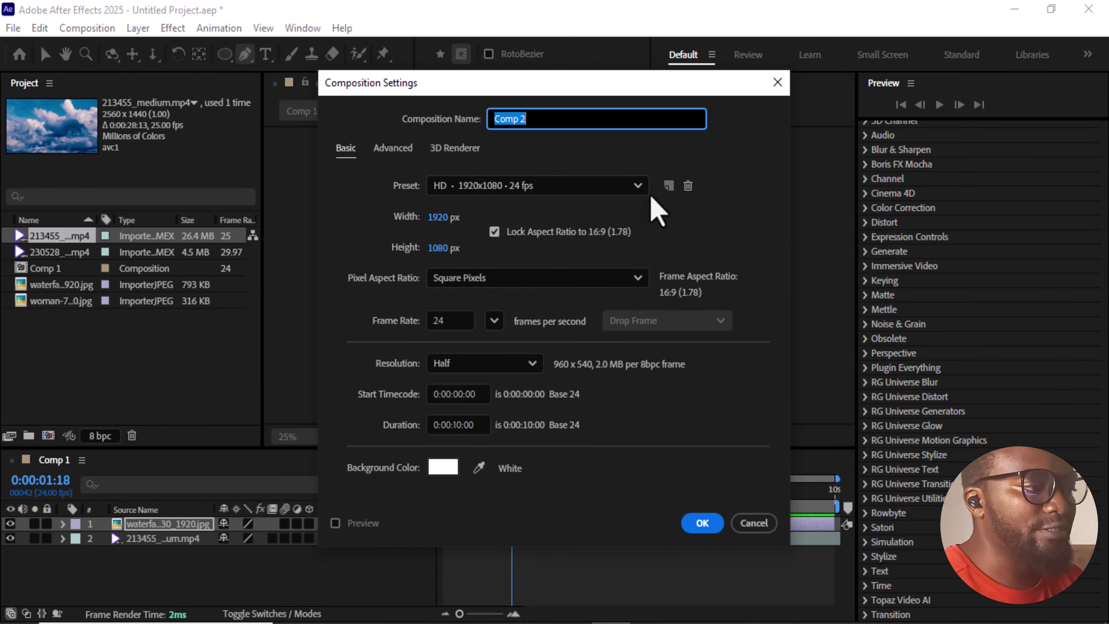
left_click(640, 187)
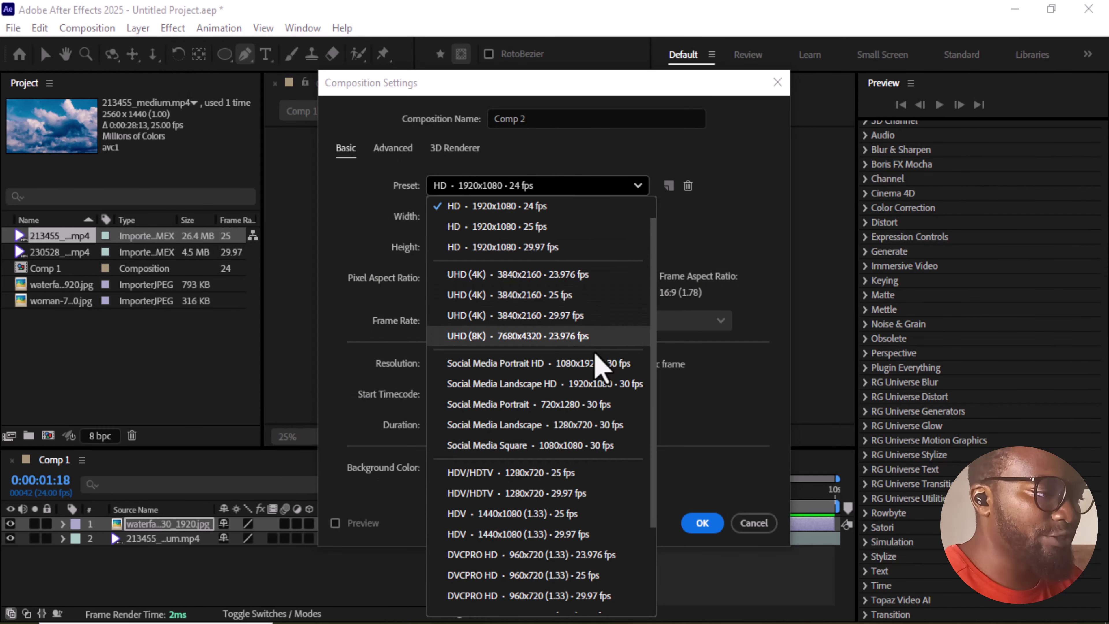
left_click(549, 371)
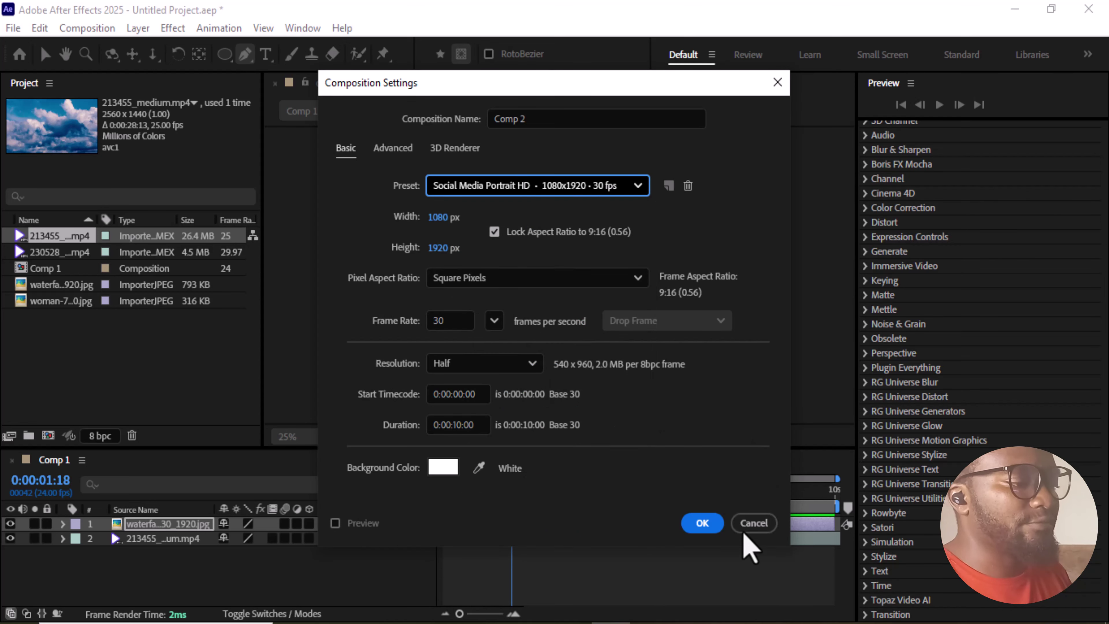
left_click(702, 523)
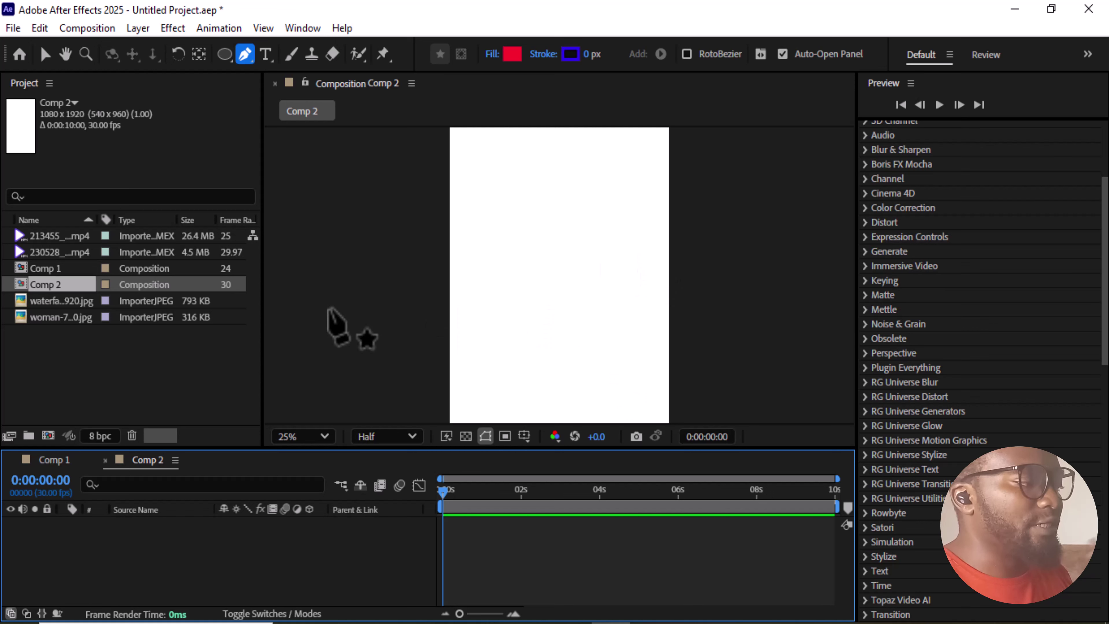
Add the image woman-7804669_1920.jpg as a layer in Comp 2 and fit the whole frame in view.
left_click(63, 303)
left_click(52, 317)
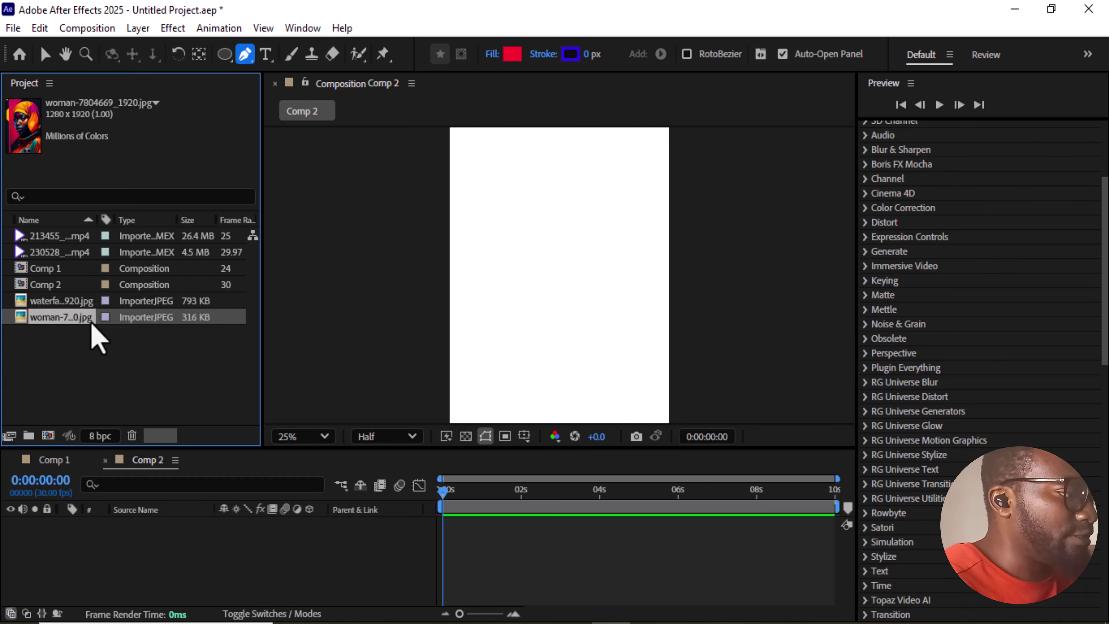
left_click_drag(69, 320, 131, 541)
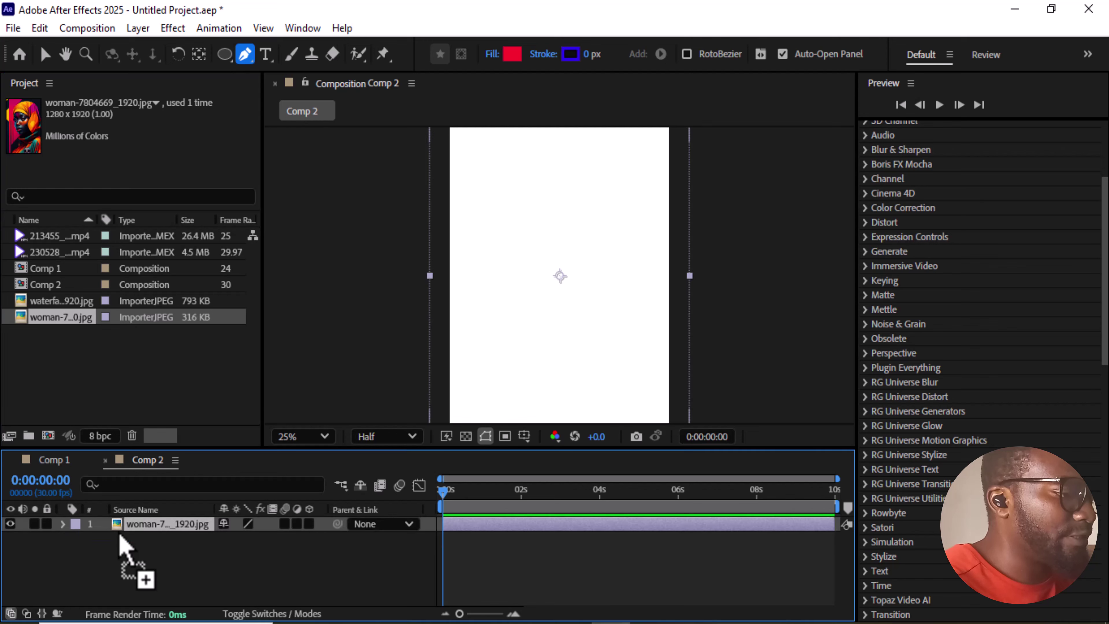
key("comma")
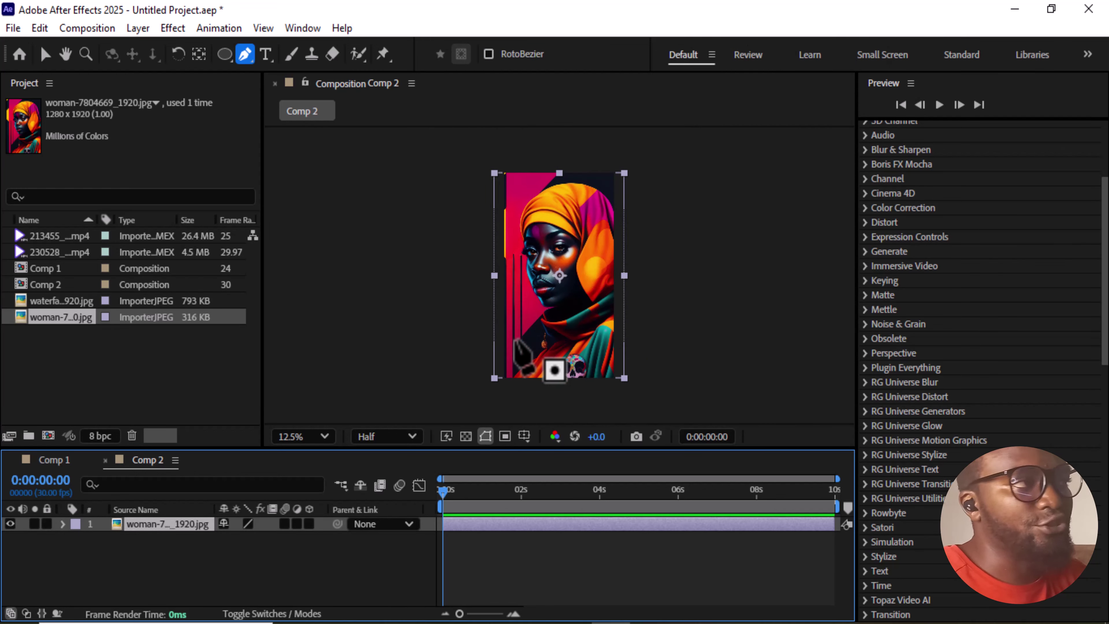
Draw a tall elliptical mask around the woman's head on the image layer with the Ellipse Tool.
left_click(224, 58)
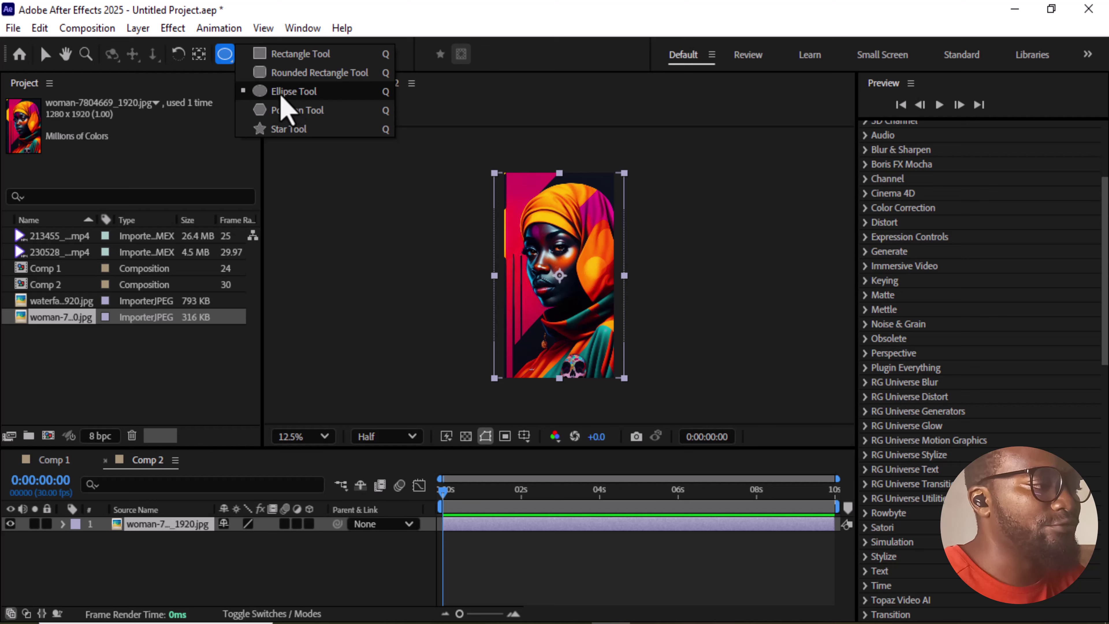
left_click(292, 91)
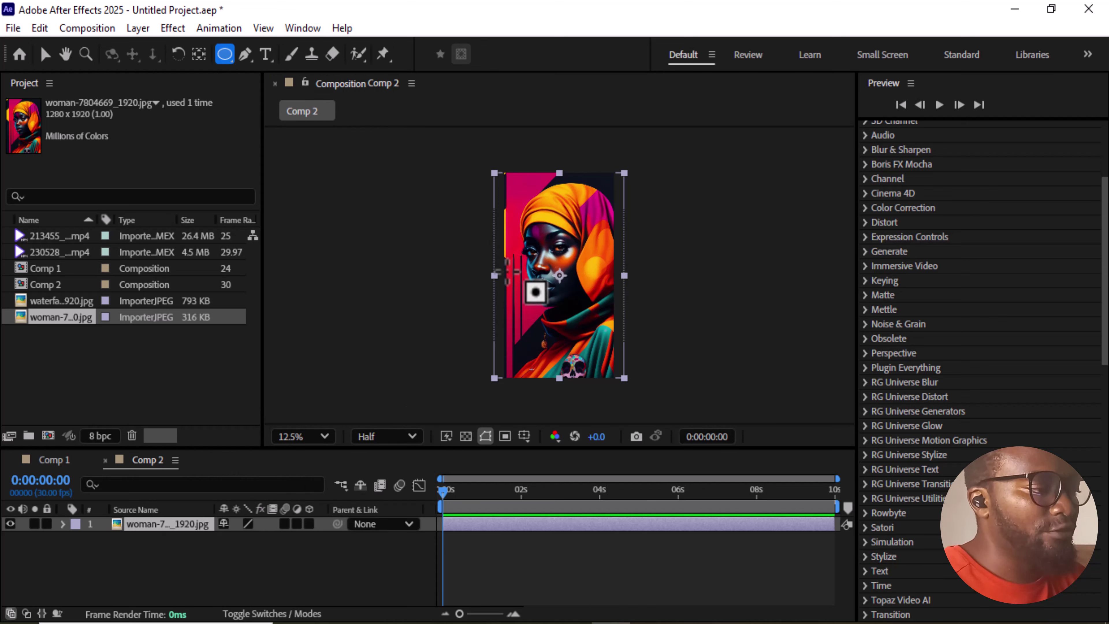
mouse_move(511, 174)
left_mouse_down()
mouse_move(584, 288)
mouse_move(618, 325)
mouse_move(628, 317)
mouse_move(629, 335)
left_mouse_up()
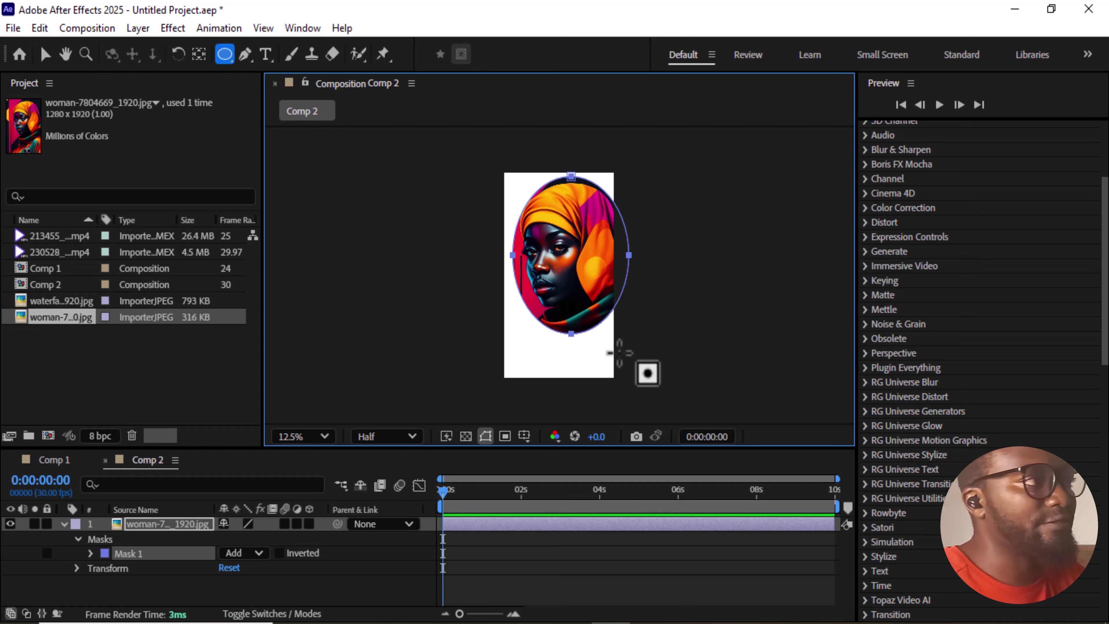
left_click(63, 528)
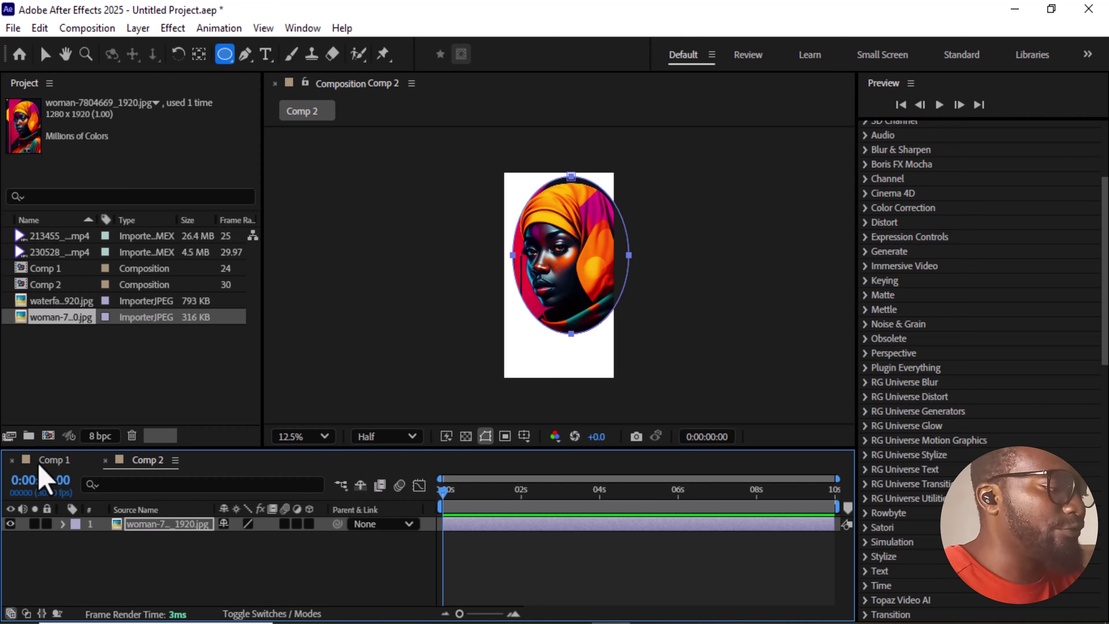
left_click(50, 460)
left_click(149, 460)
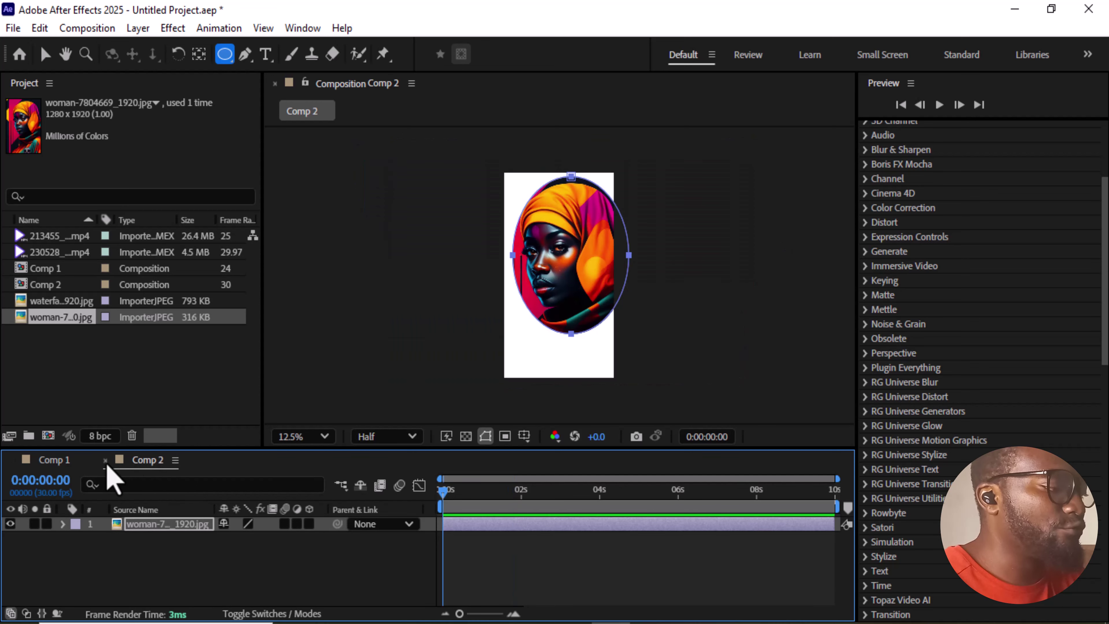
left_click(52, 460)
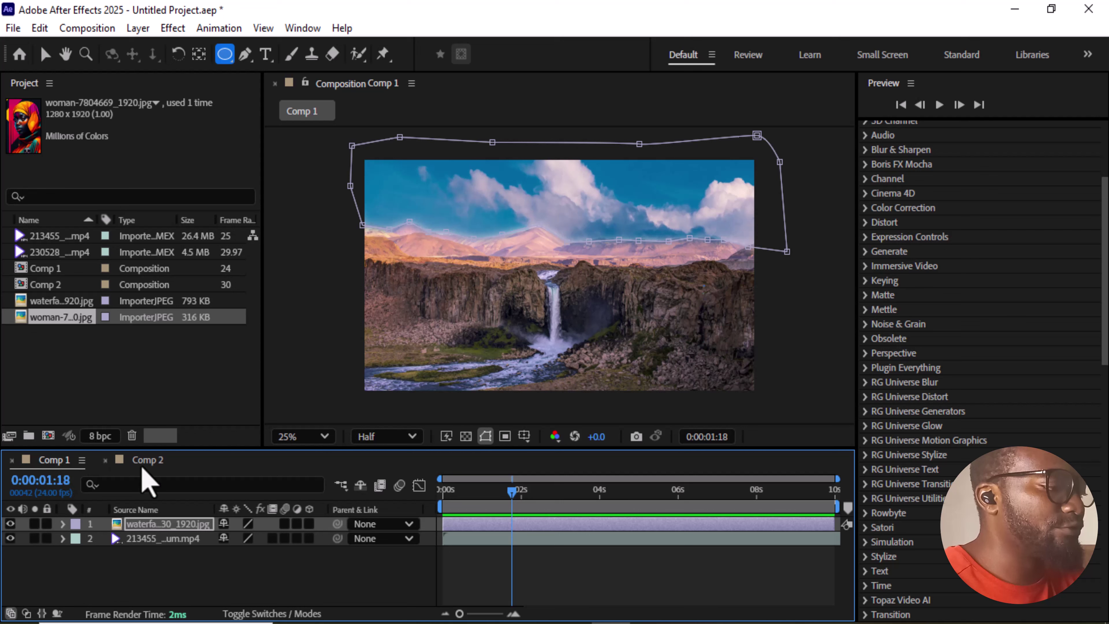
left_click(148, 461)
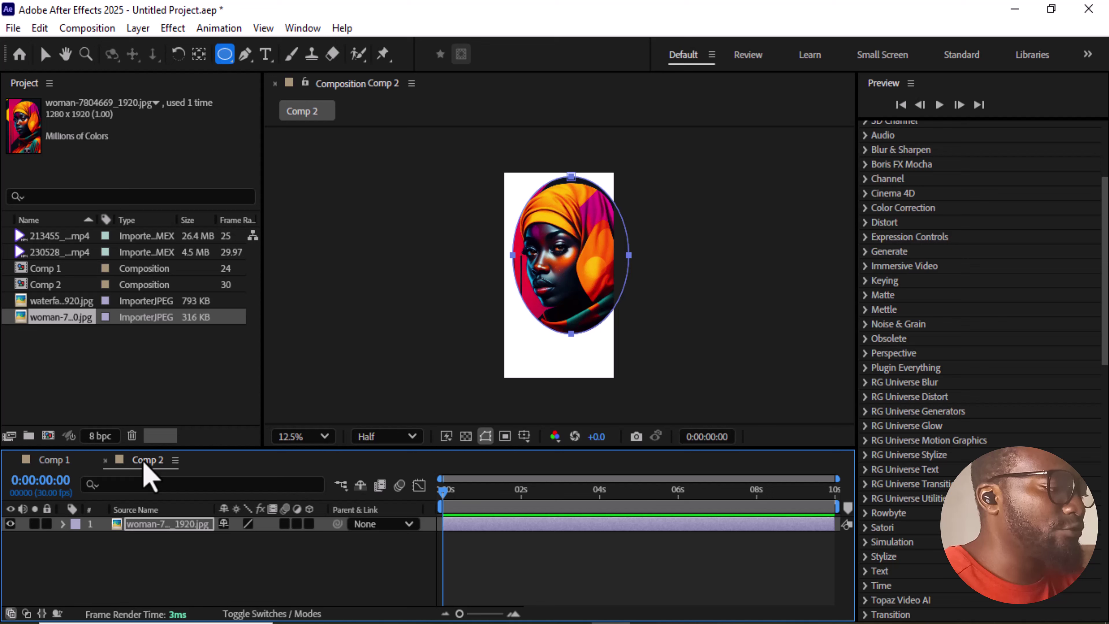
left_click(44, 285)
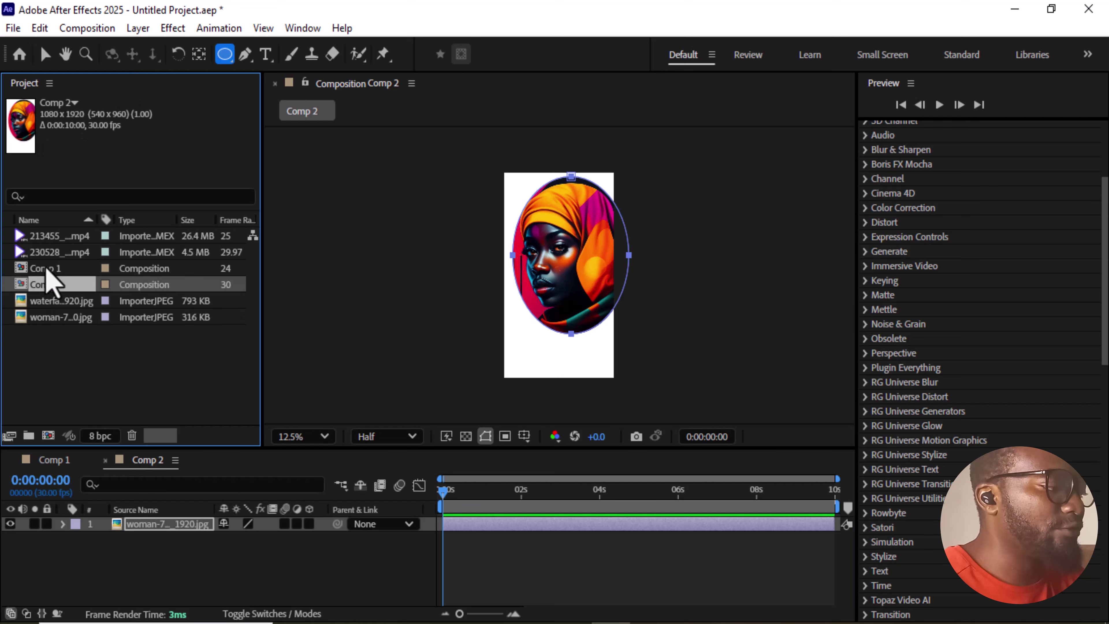
Activate the Selection tool and change Comp 1's settings to the Social Media Portrait HD preset, 1080x1920 at 30 fps.
key("v")
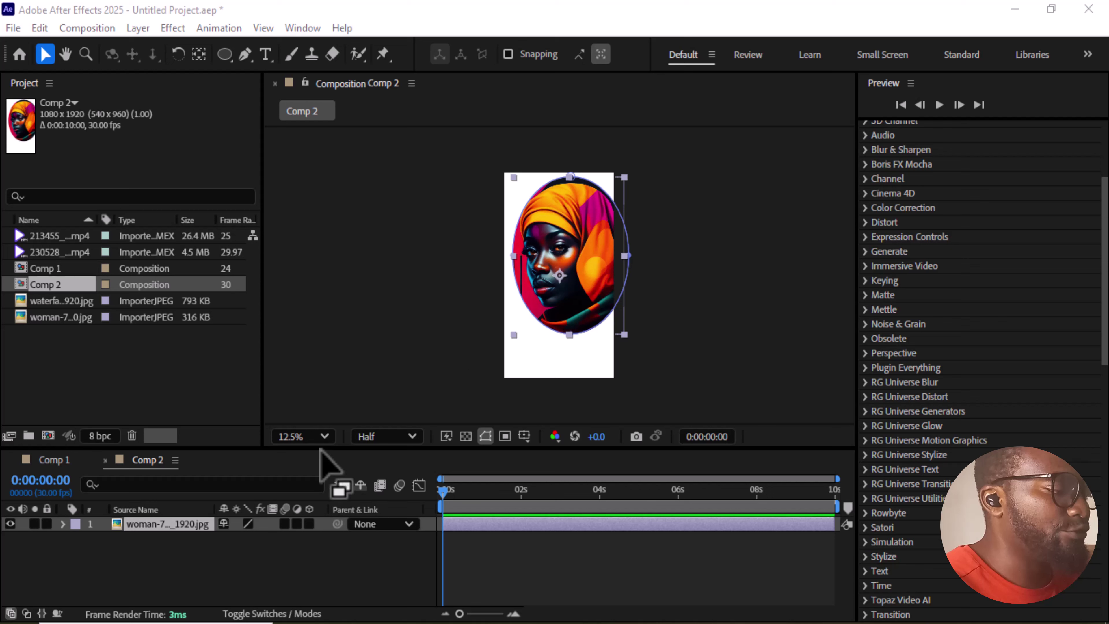
left_click(54, 460)
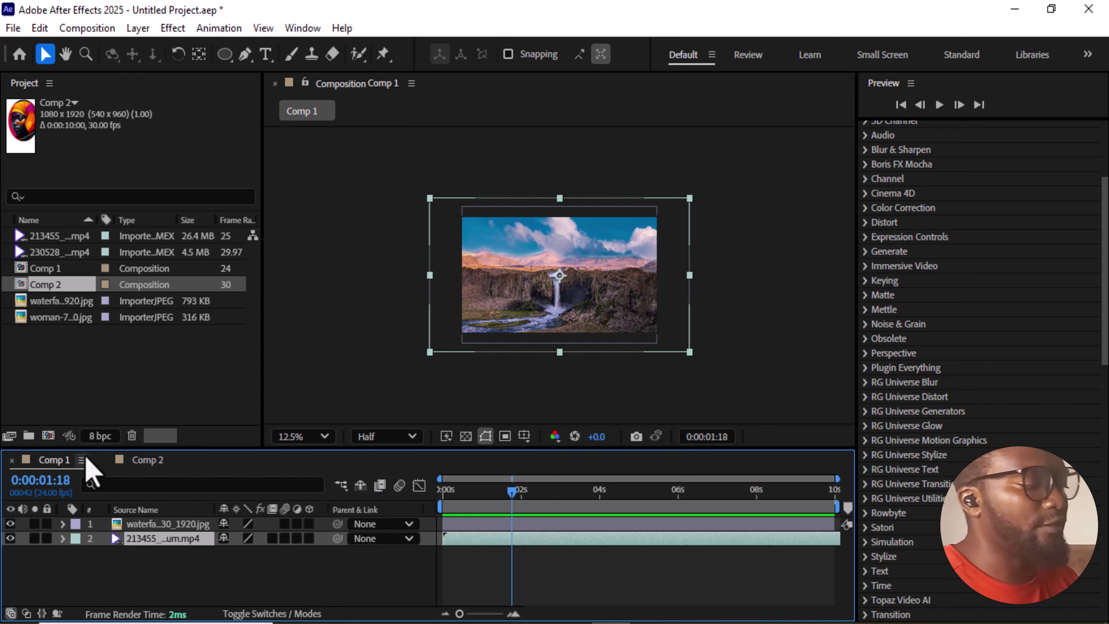
left_click(90, 29)
left_click(110, 72)
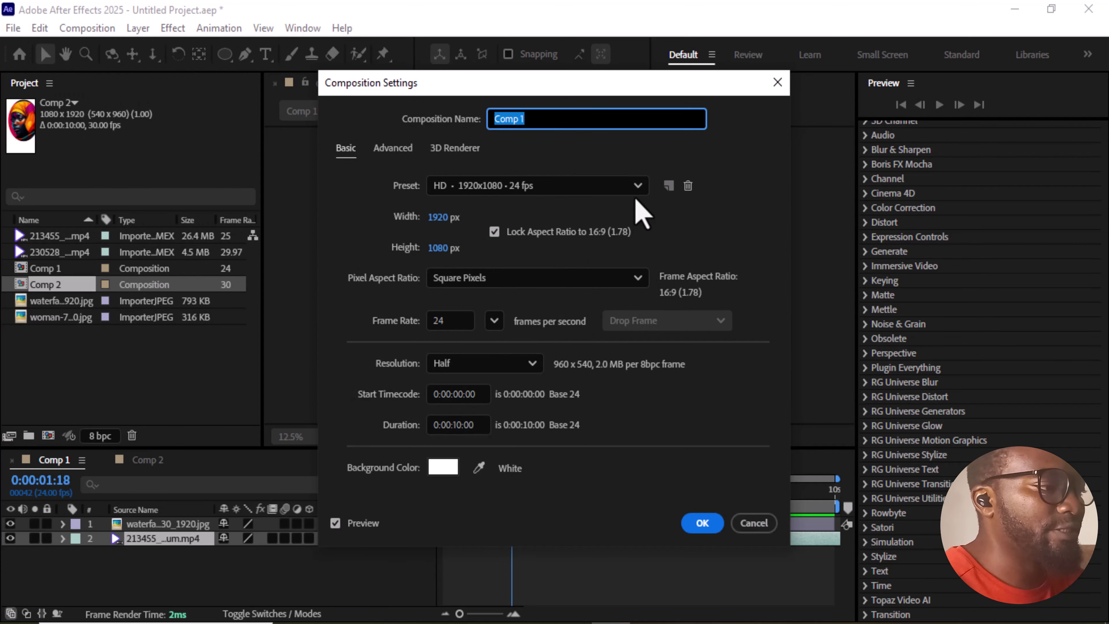
left_click(637, 188)
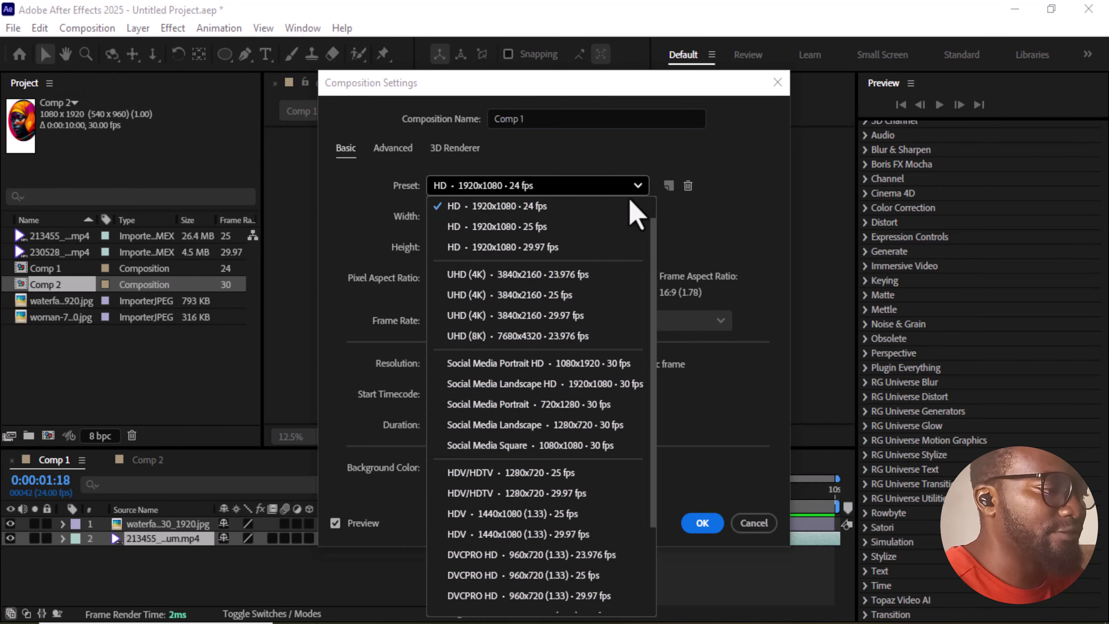
left_click(542, 364)
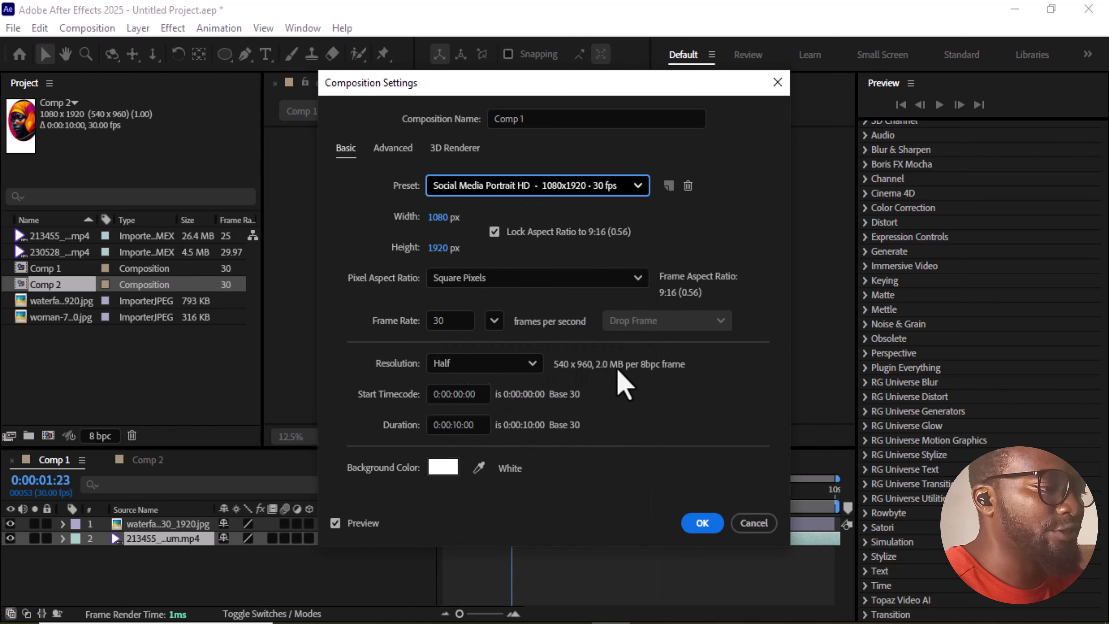
left_click(701, 519)
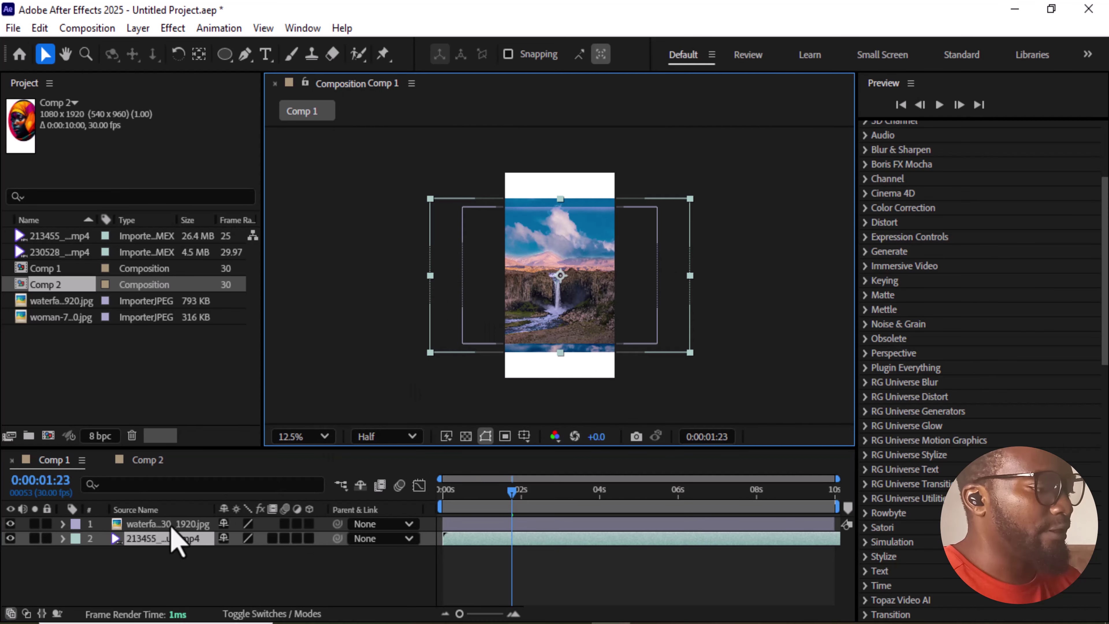
Place Comp 1 beneath the woman layer in Comp 2 and scale it up proportionally until it fills the portrait frame.
left_click_drag(138, 461, 207, 458)
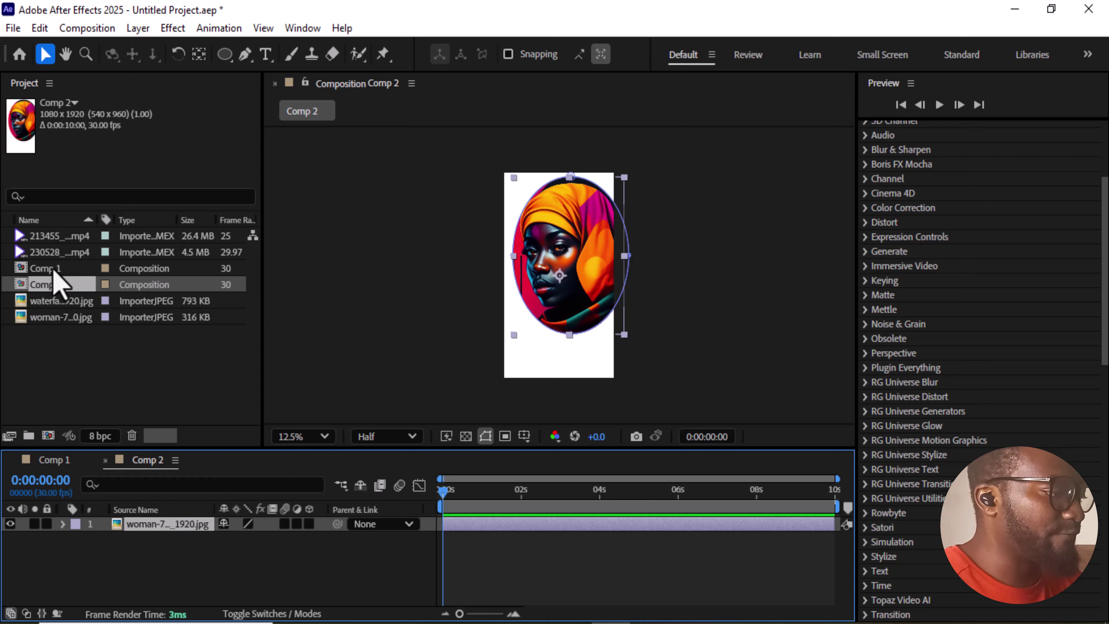
left_click_drag(53, 268, 121, 536)
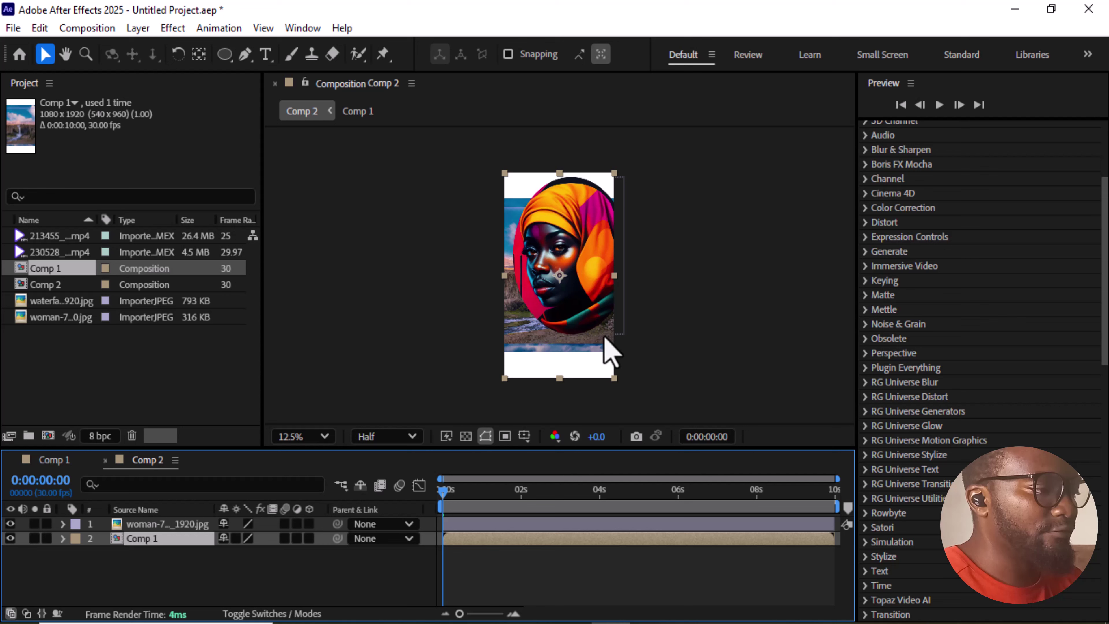
left_click(612, 379)
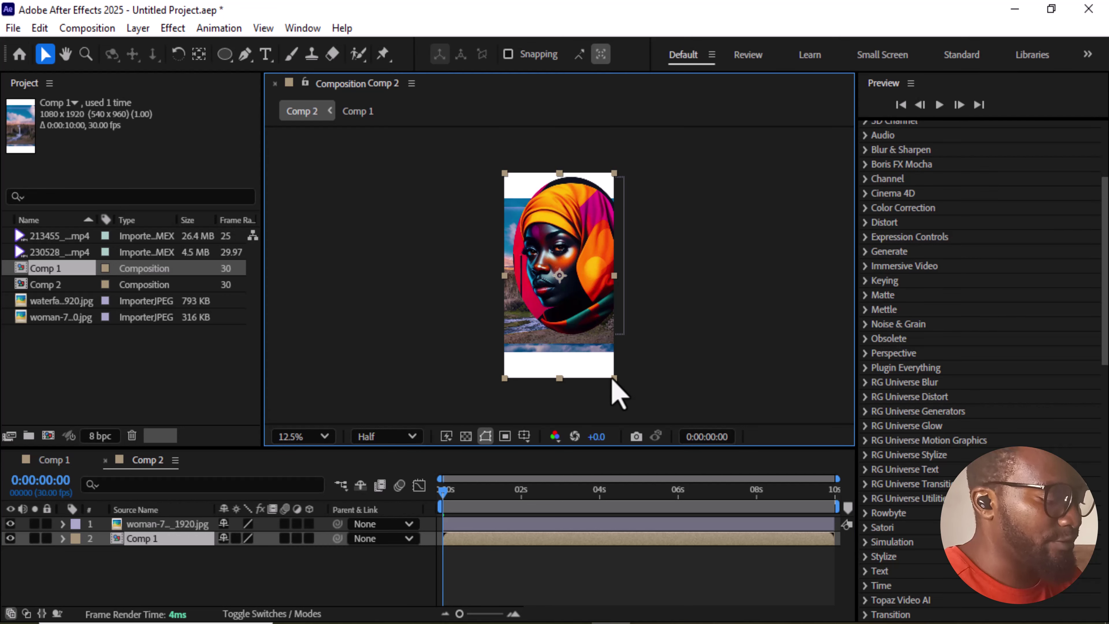
left_click_drag(614, 379, 630, 392)
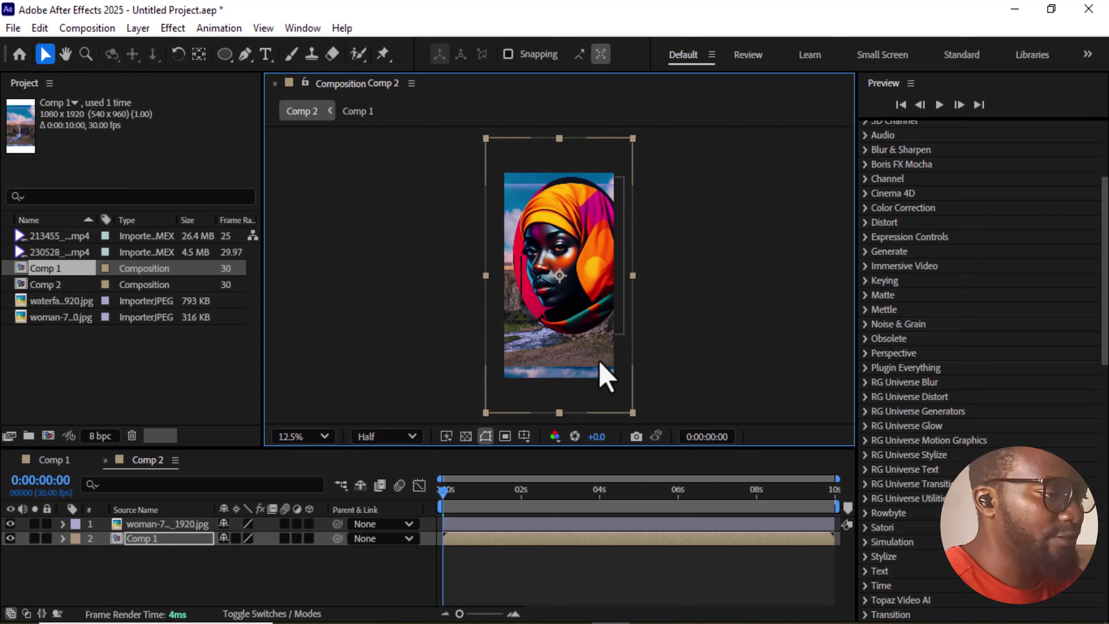
Reposition the Comp 1 background vertically so the landscape covers the whole portrait frame without white gaps.
left_click_drag(600, 373, 602, 388)
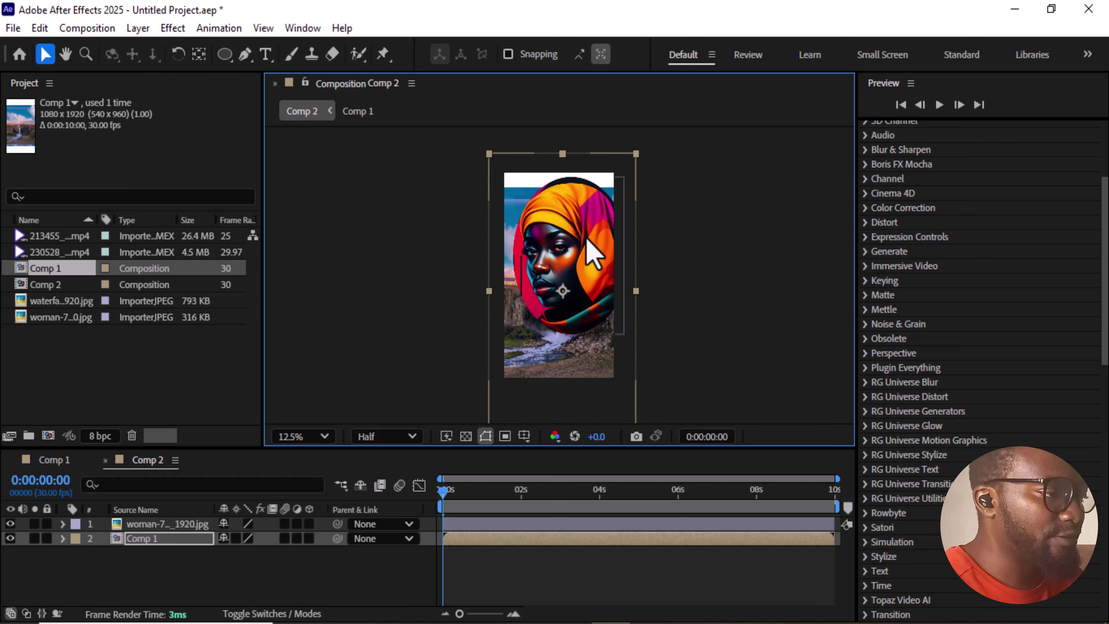
left_click(720, 260)
left_click(174, 524)
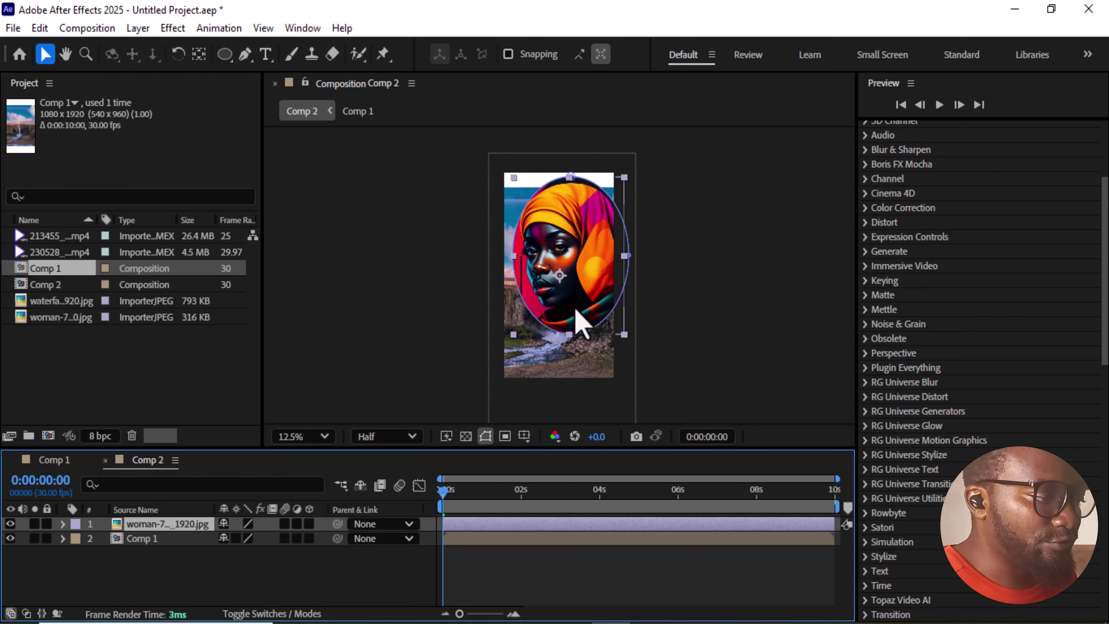
left_click_drag(545, 375, 542, 347)
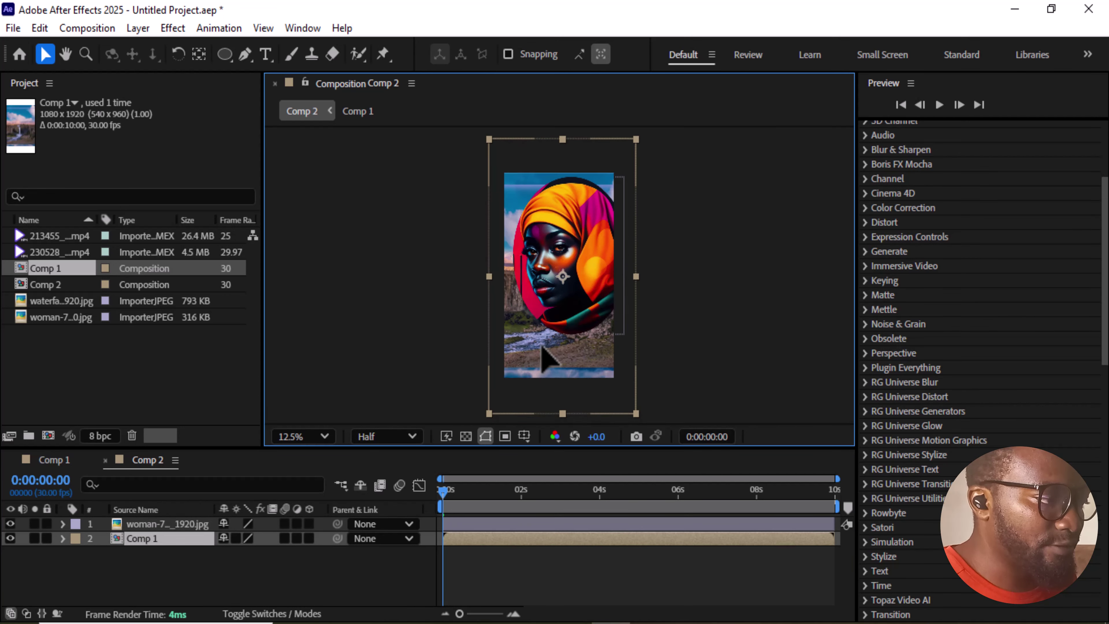
Move the oval woman image down and scale it to a small portrait in the frame's lower right area.
left_click(709, 282)
left_click_drag(564, 248, 562, 302)
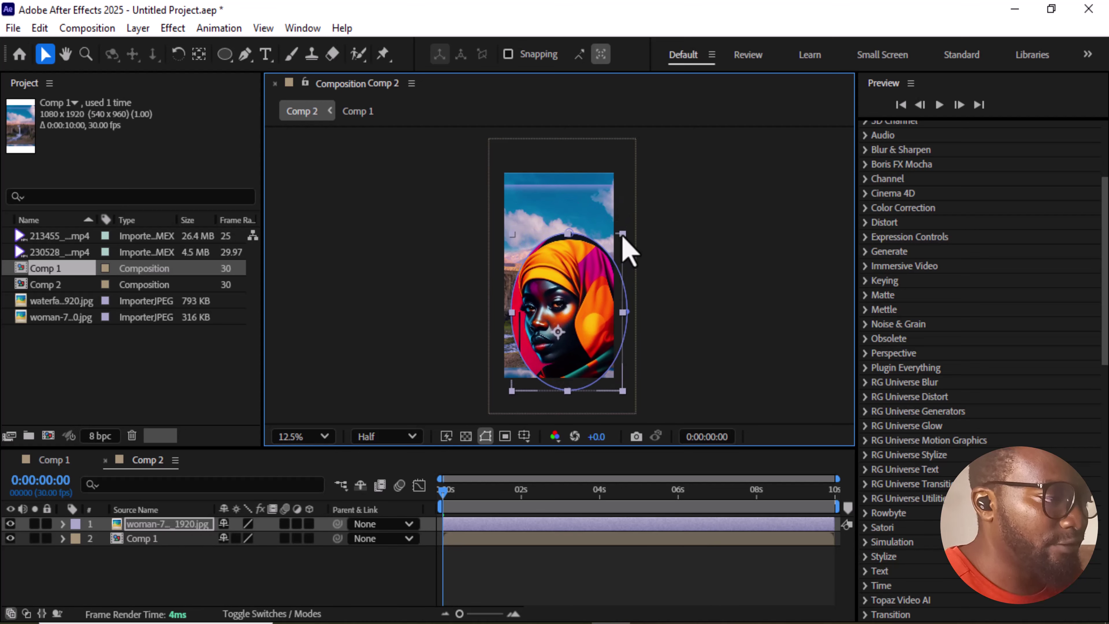
left_click_drag(623, 237, 578, 307)
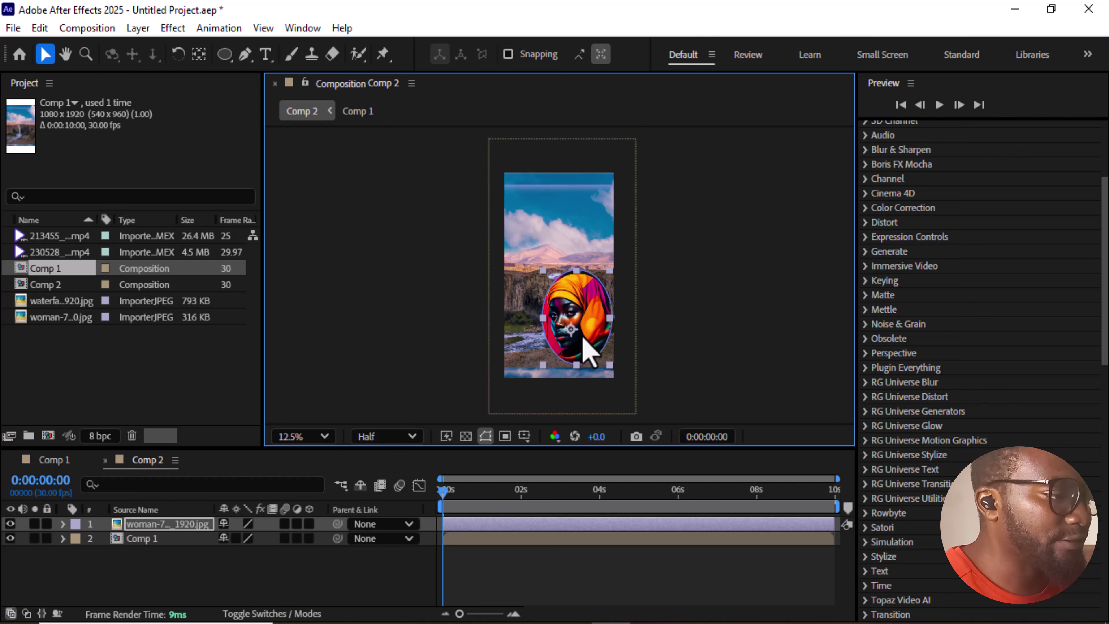
Fit the Comp 1 layer to the composition height and scale it up proportionally until the landscape fills the portrait frame.
left_click(584, 220)
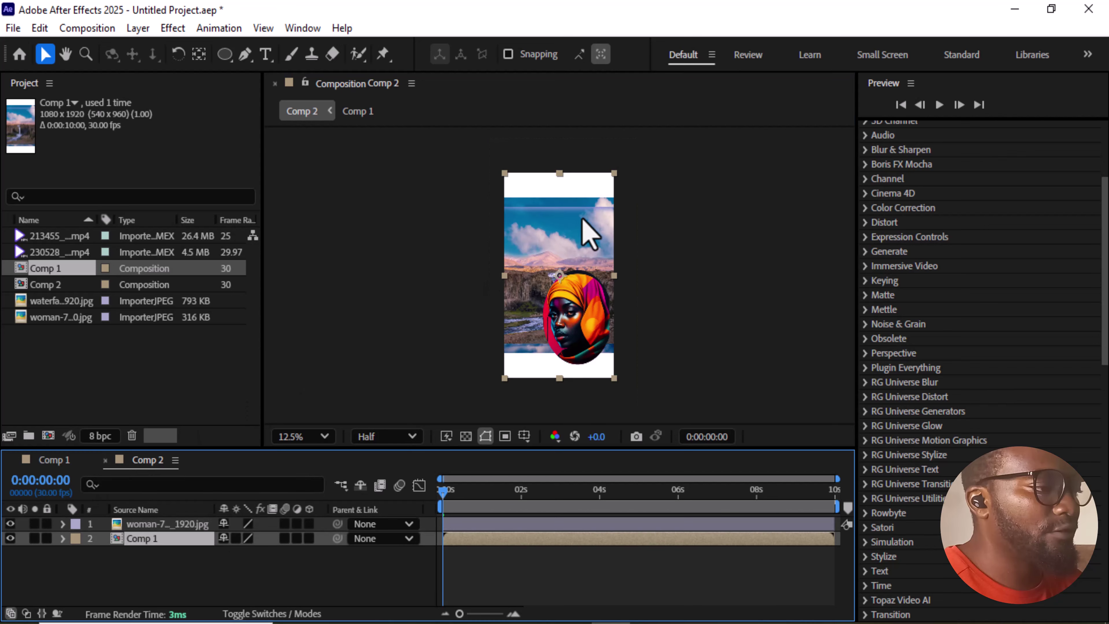
right_click(164, 539)
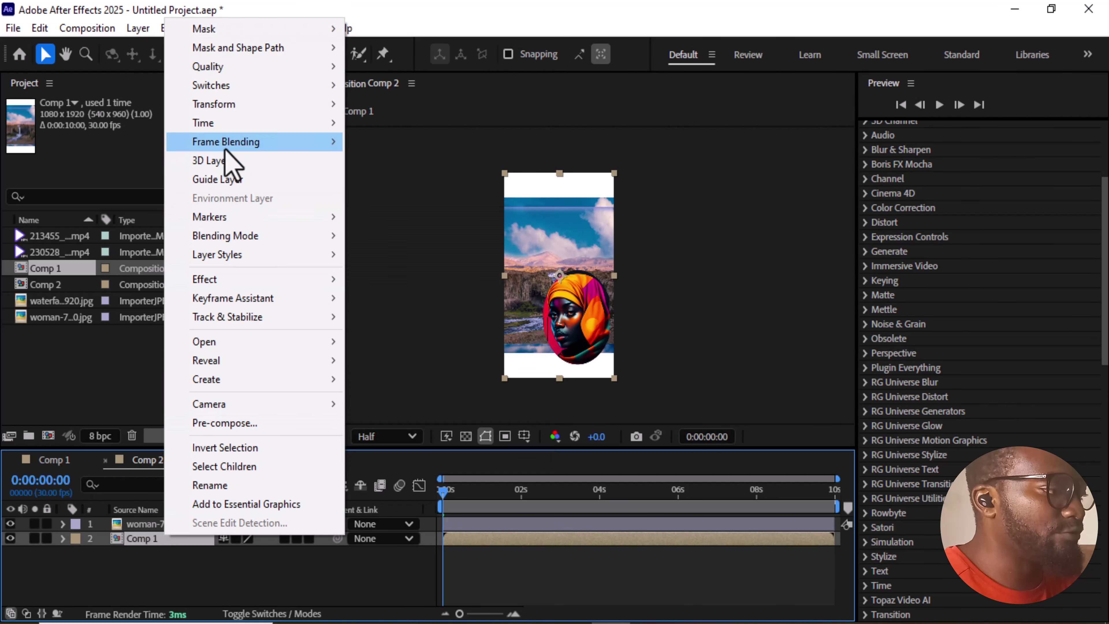
mouse_move(244, 107)
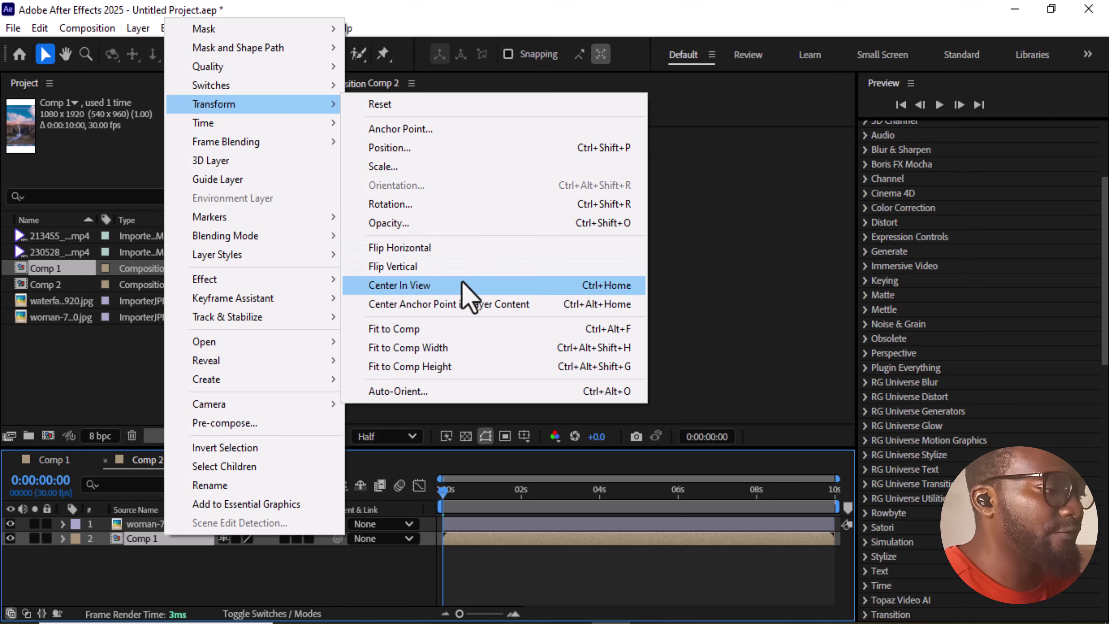
left_click(419, 367)
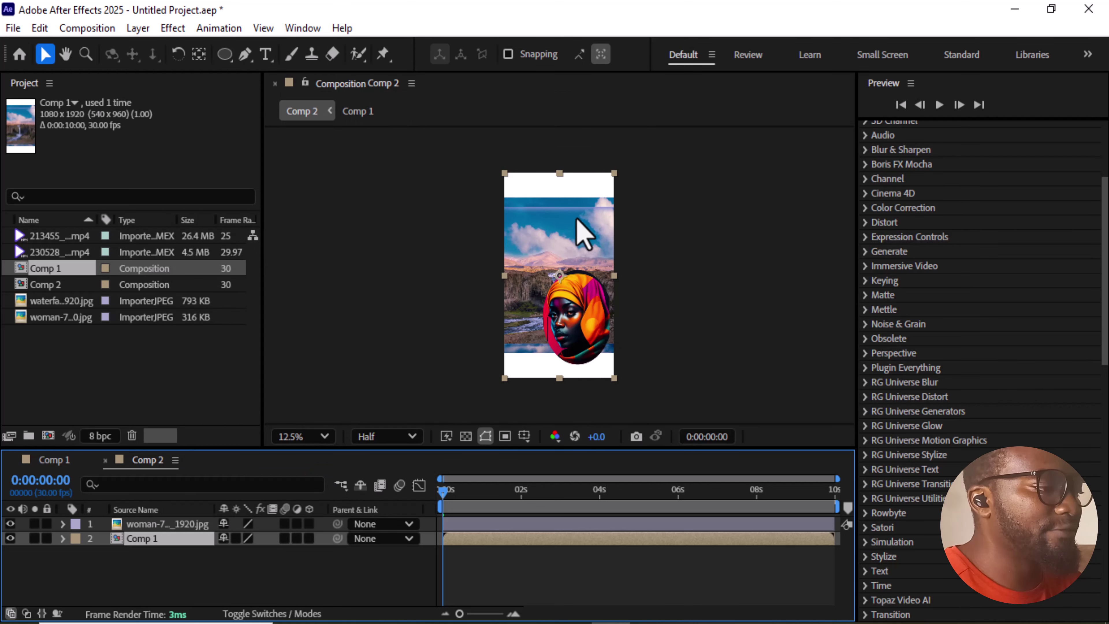
left_click(600, 244)
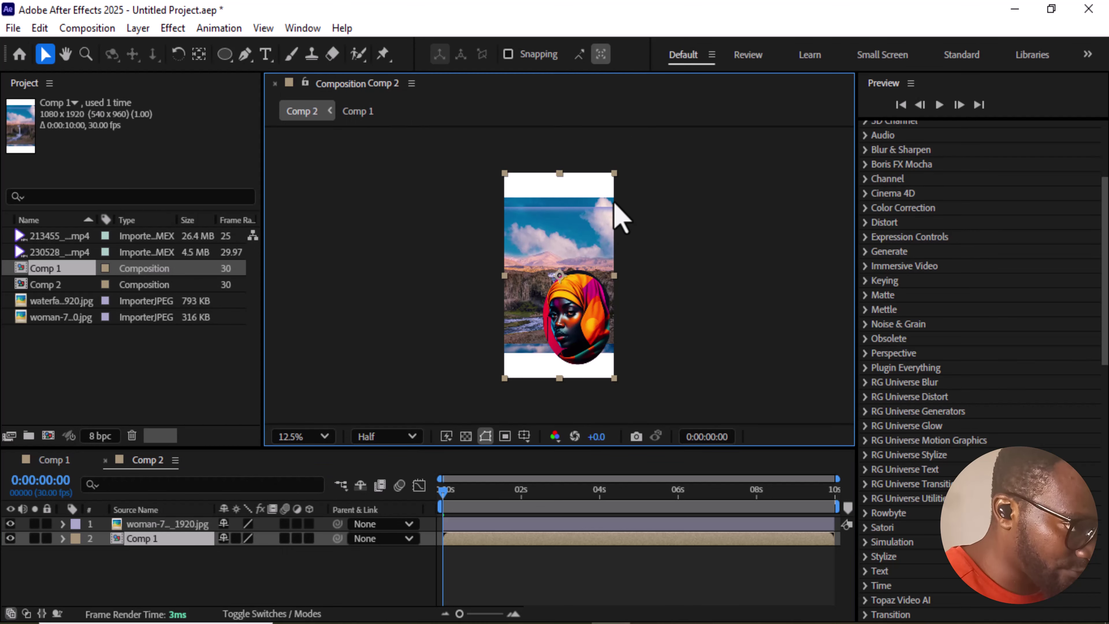
left_click_drag(614, 173, 629, 123)
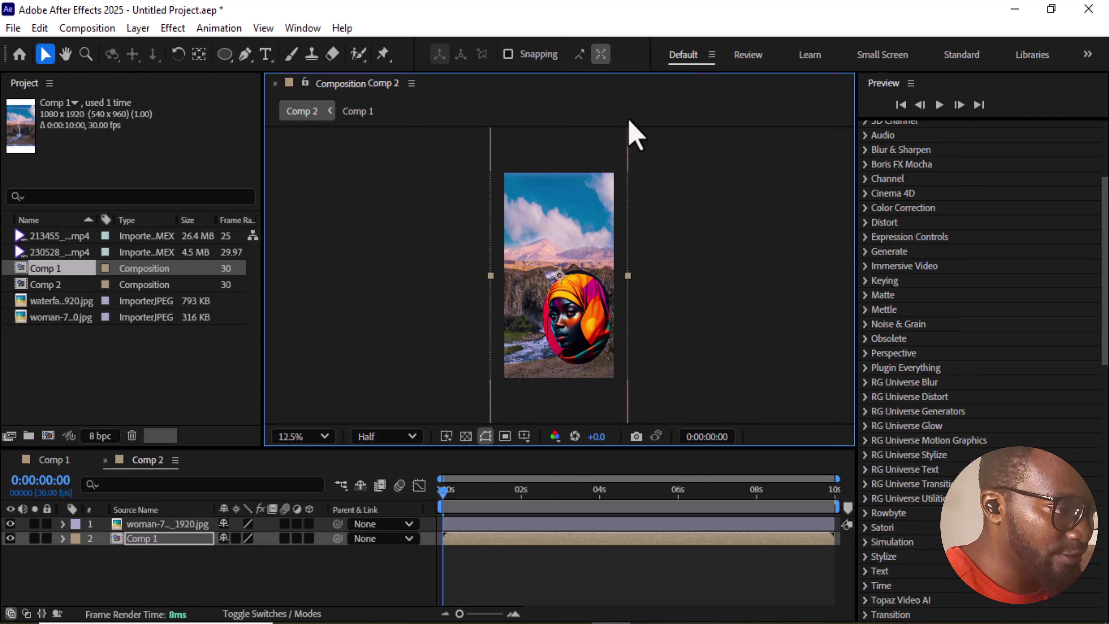
left_click(709, 258)
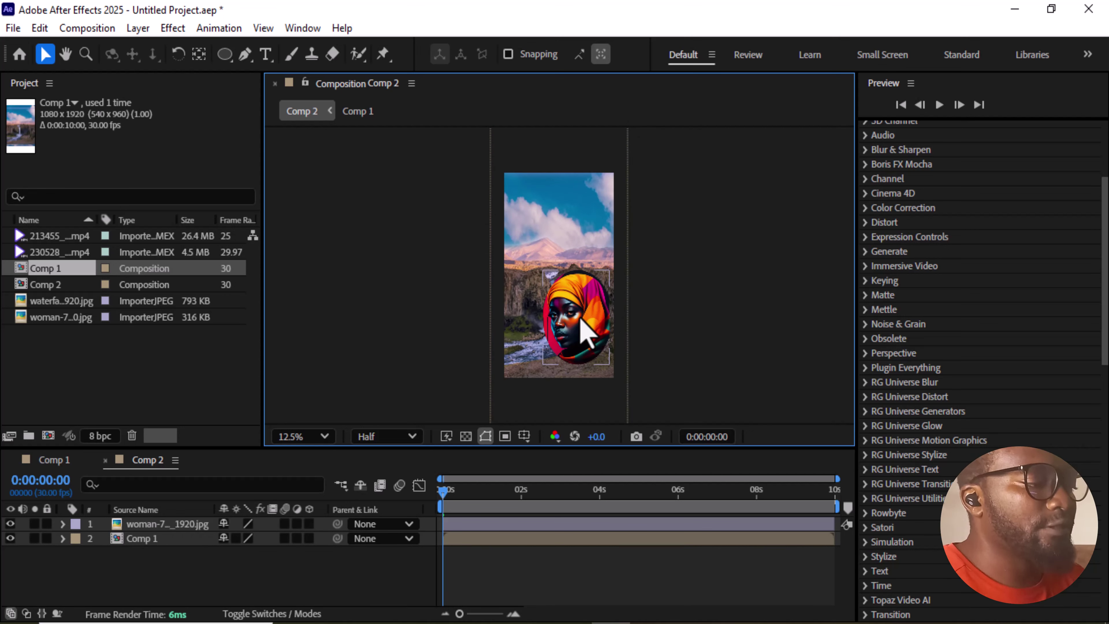
Shift the oval woman portrait slightly down and to the left, and look at Comp 1 before returning to Comp 2.
left_click(577, 336)
mouse_move(569, 326)
left_mouse_down()
mouse_move(568, 347)
mouse_move(565, 328)
left_mouse_up()
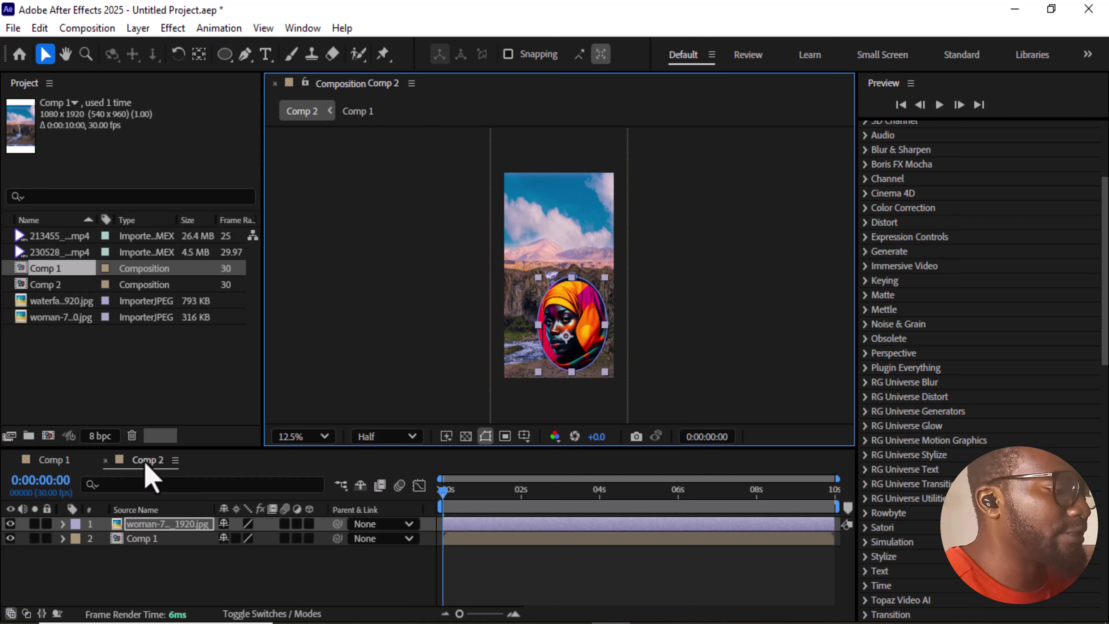
left_click(54, 459)
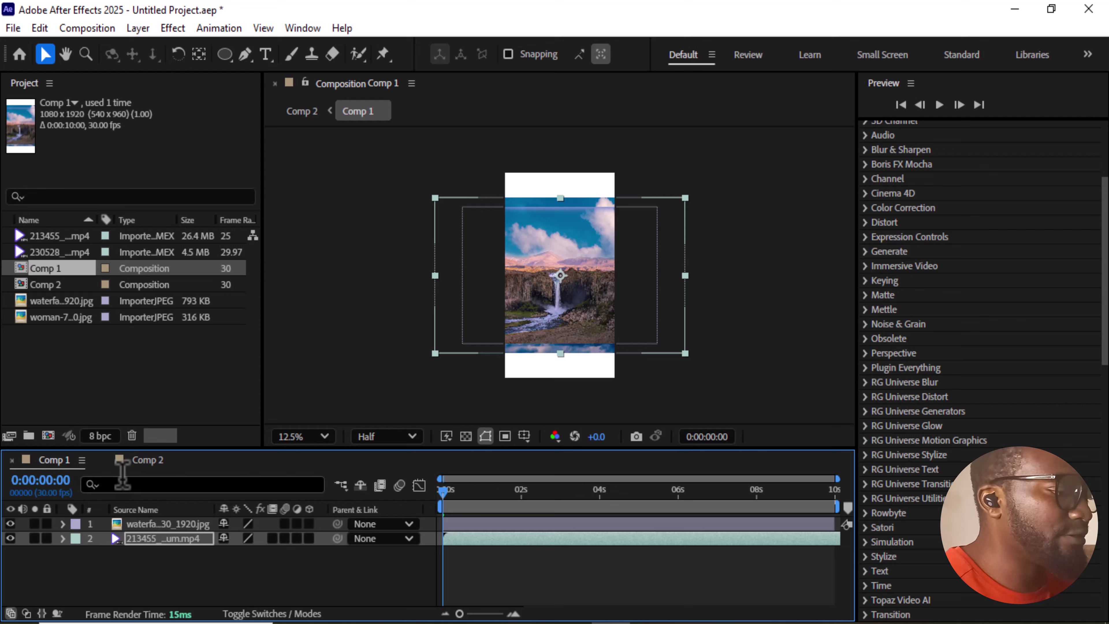
left_click(148, 459)
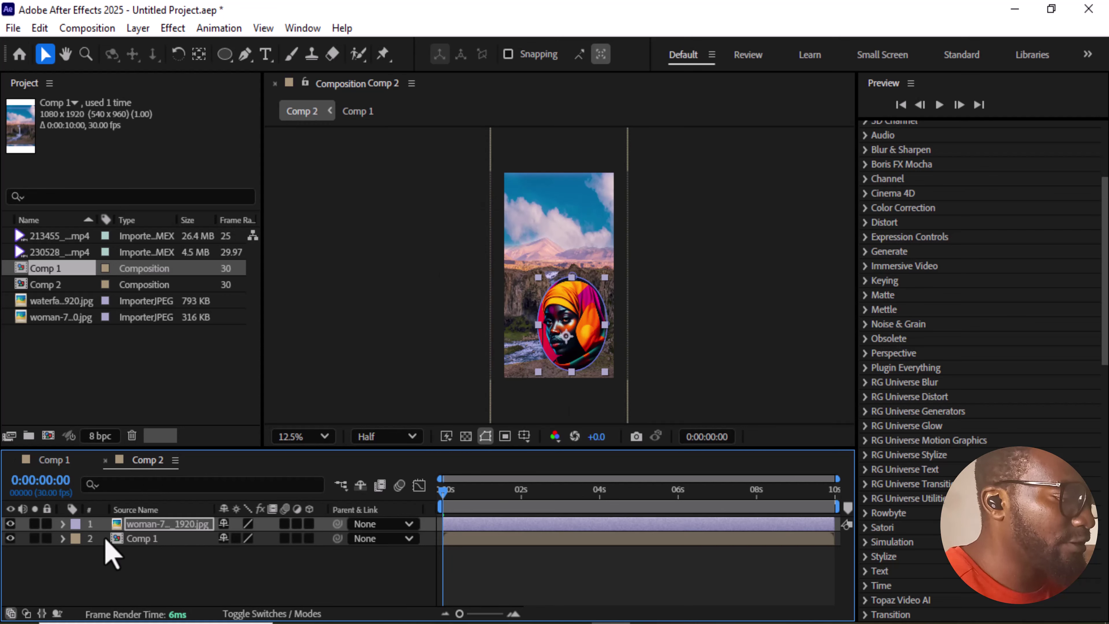
Set the feather of the woman layer's Mask 1 to 242 pixels.
left_click(63, 524)
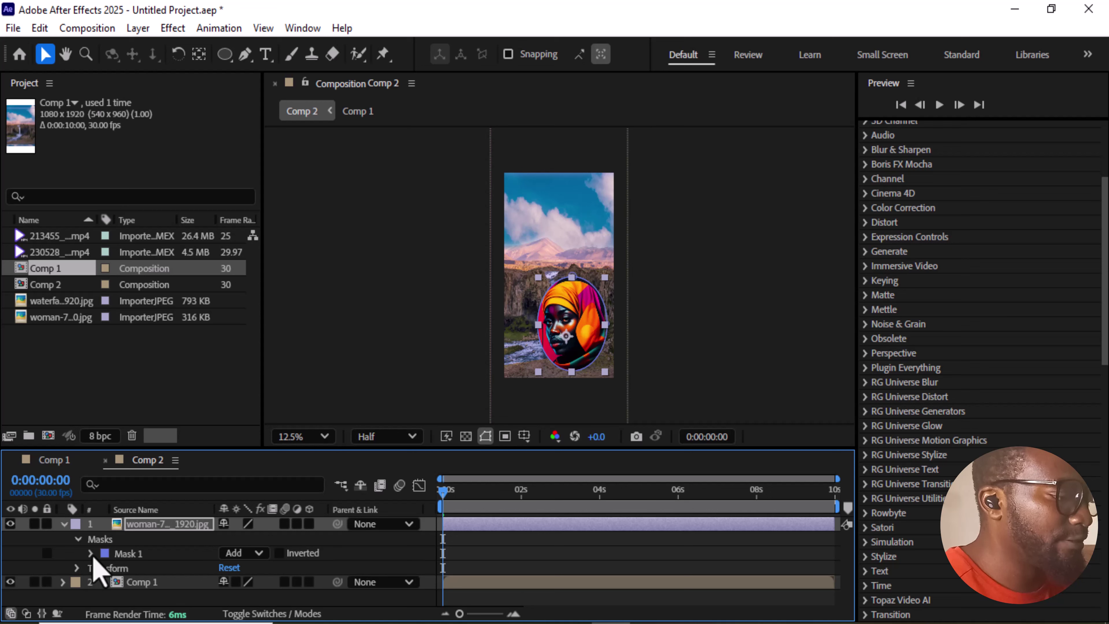
left_click(90, 553)
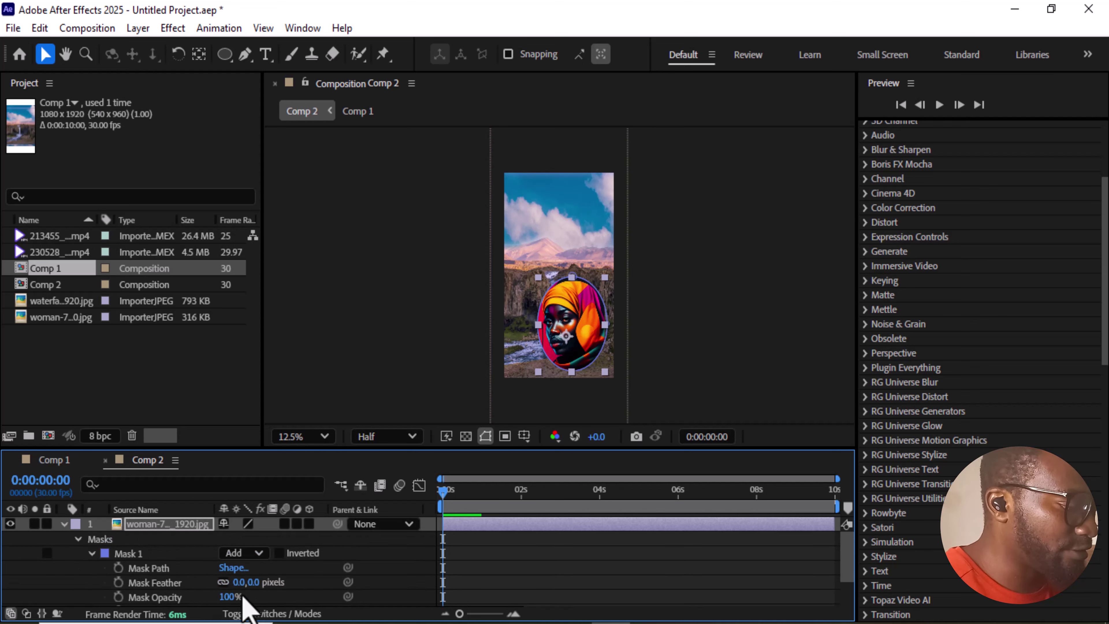
left_click_drag(241, 582, 276, 585)
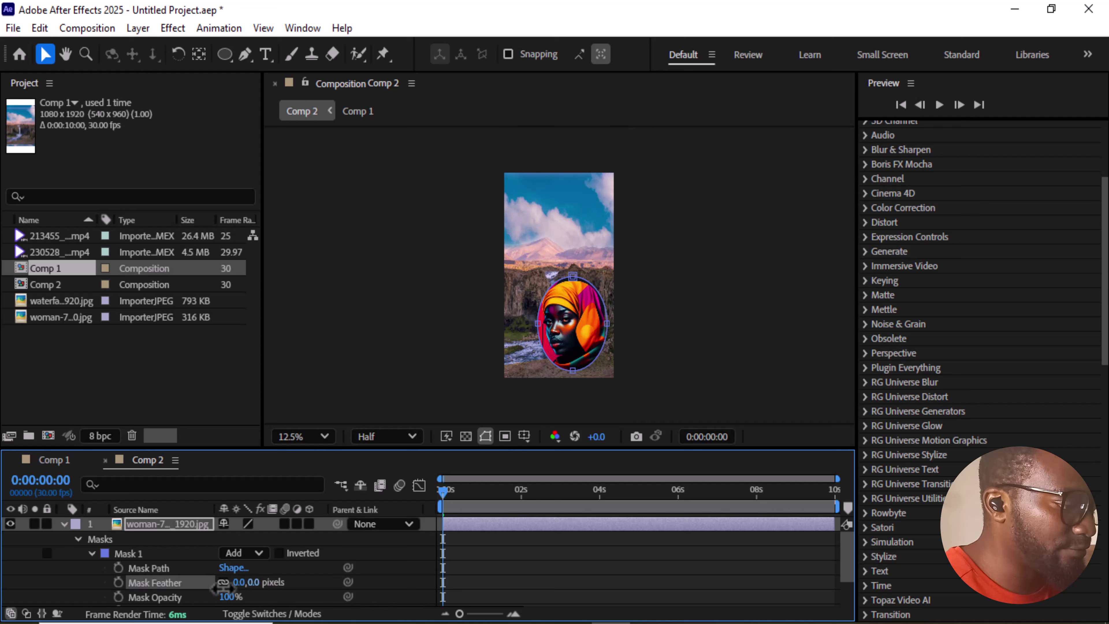
left_click_drag(225, 587, 237, 582)
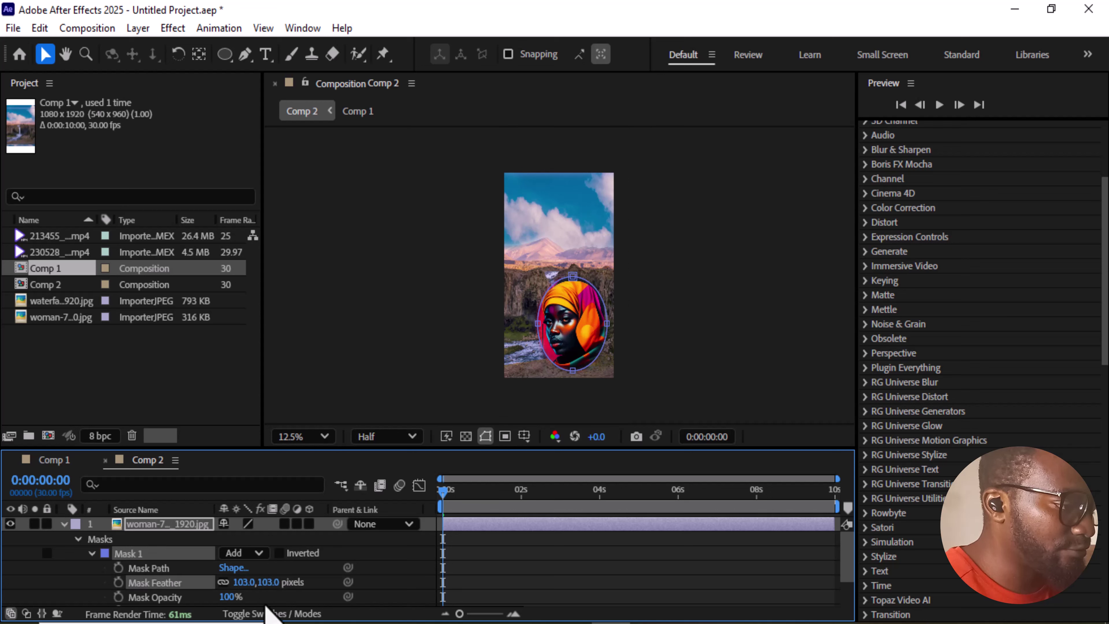
scroll(236, 585, "down", 2)
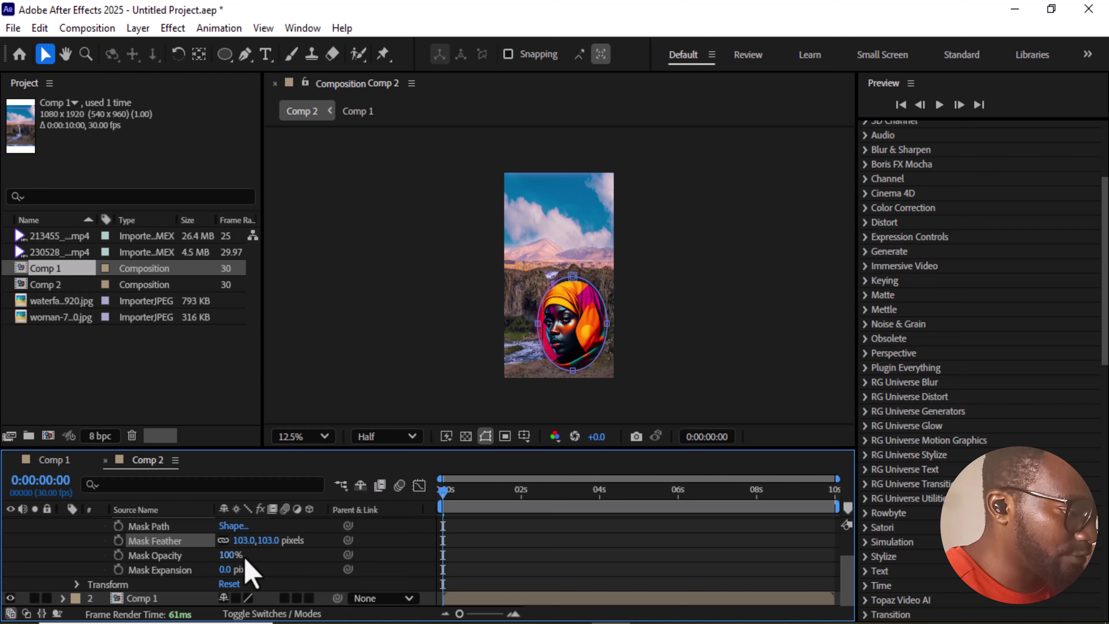
left_click_drag(267, 542, 236, 541)
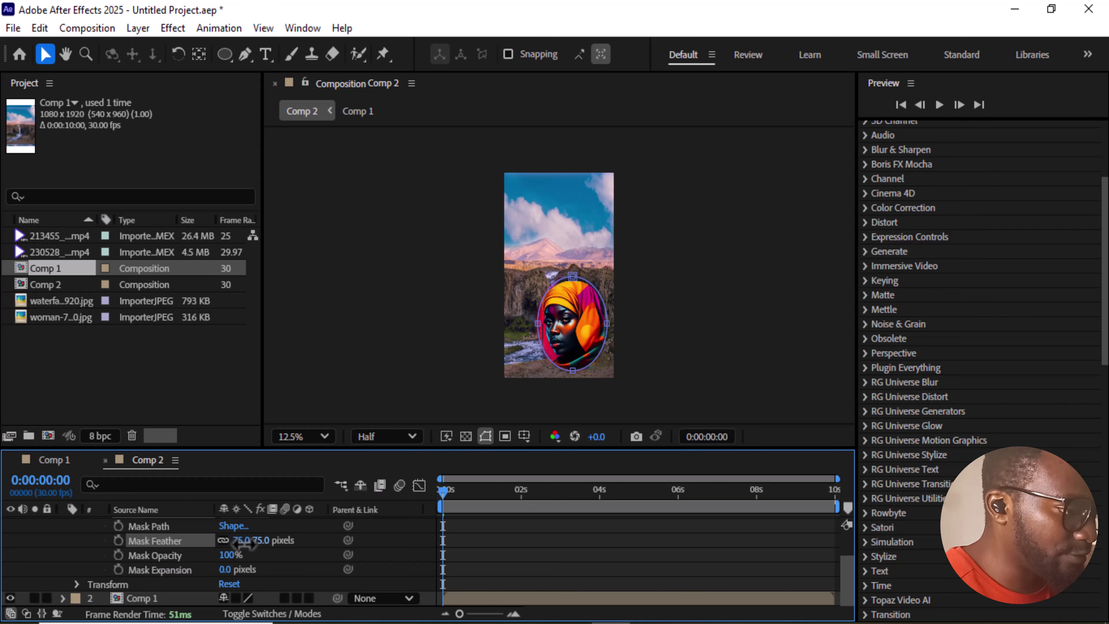
left_click(601, 337)
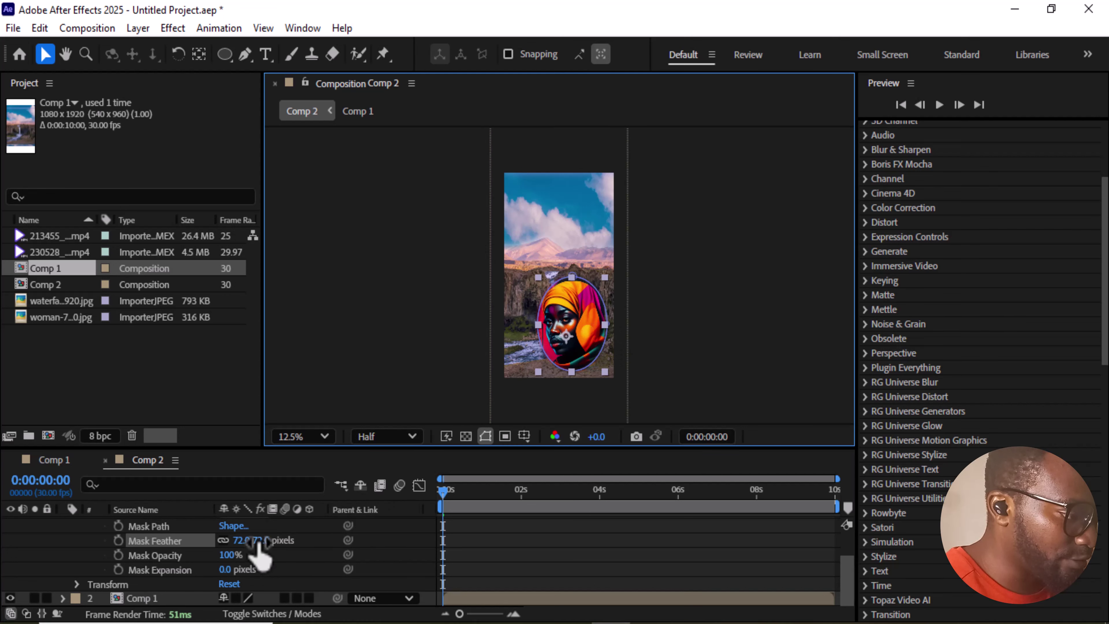
left_click_drag(258, 542, 341, 550)
left_click_drag(265, 546, 332, 542)
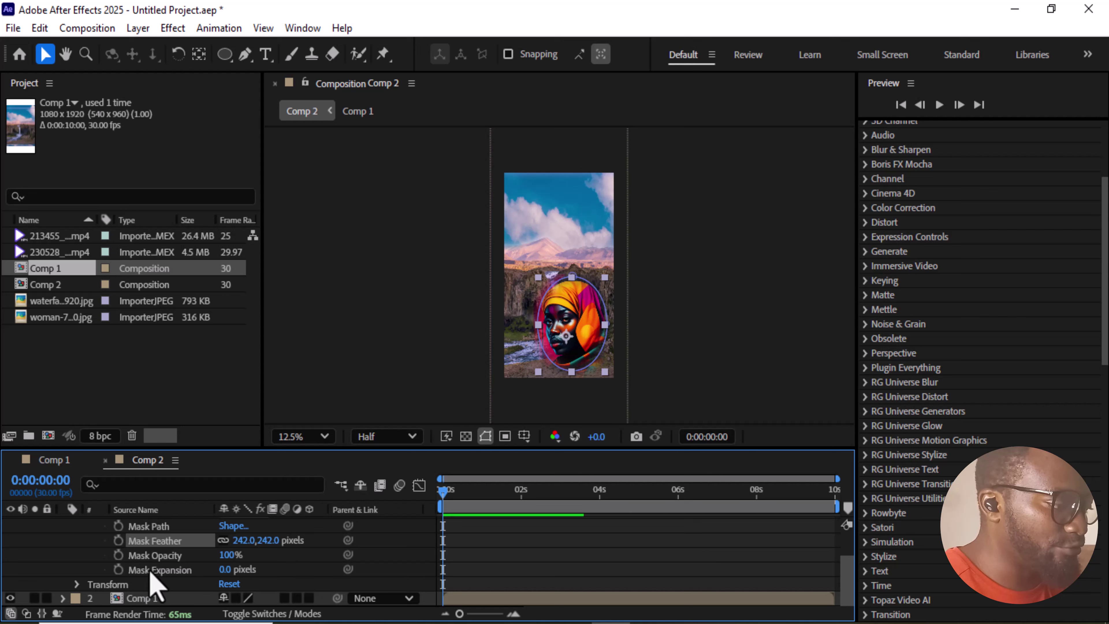
Keyframe the woman layer's Mask Opacity at 100% at 0:00:00:00 and 69% at 0:00:03:26.
left_click(118, 555)
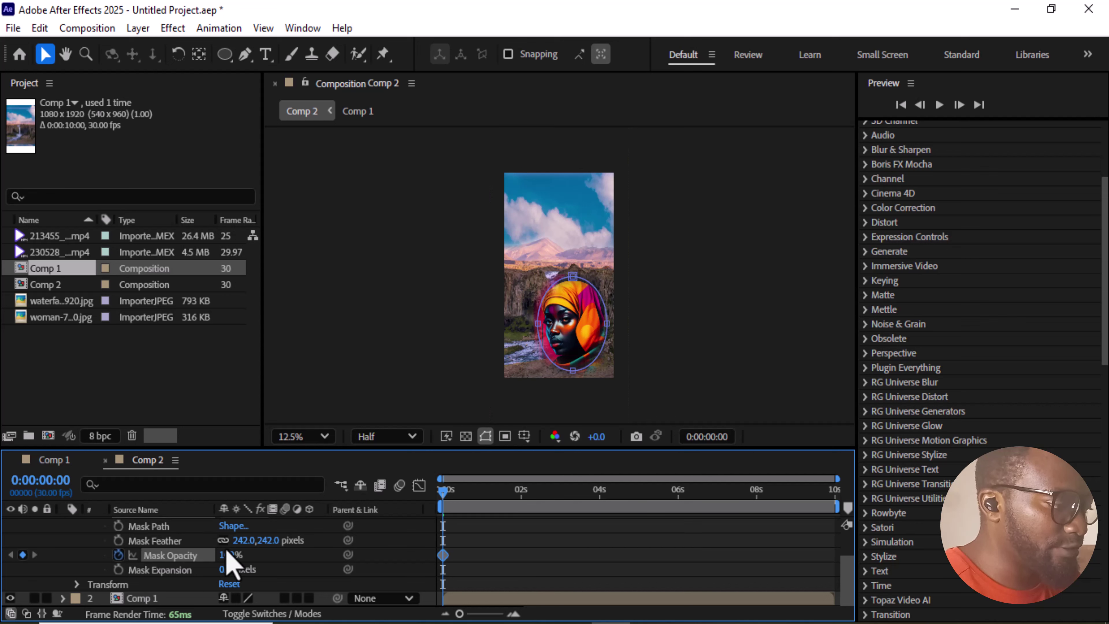
left_click_drag(448, 498, 596, 500)
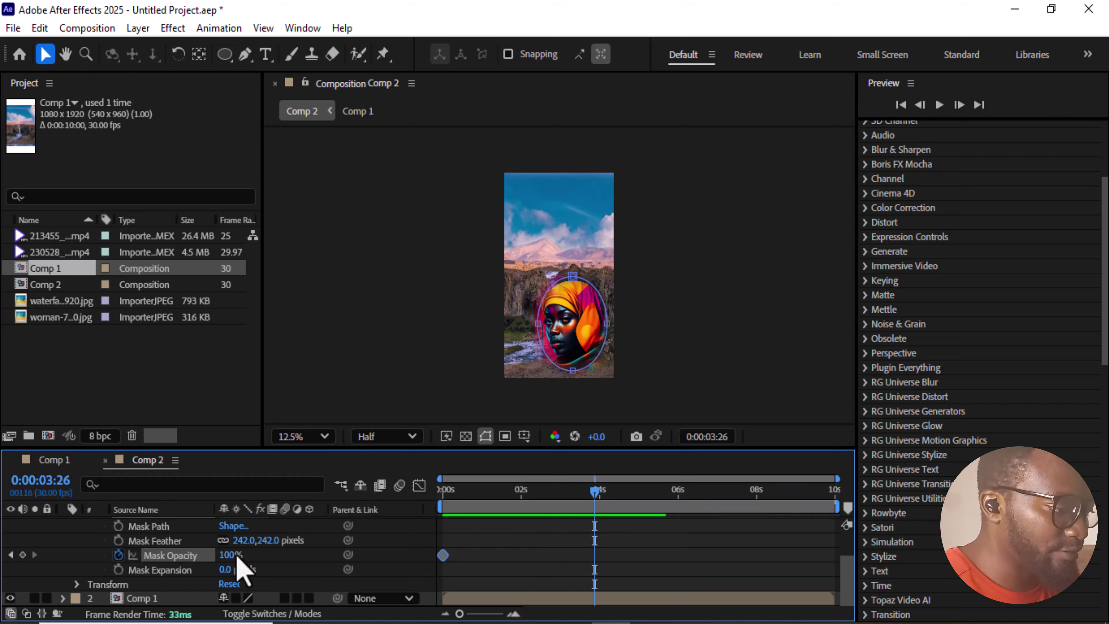
mouse_move(226, 555)
left_mouse_down()
mouse_move(235, 561)
mouse_move(208, 561)
left_mouse_up()
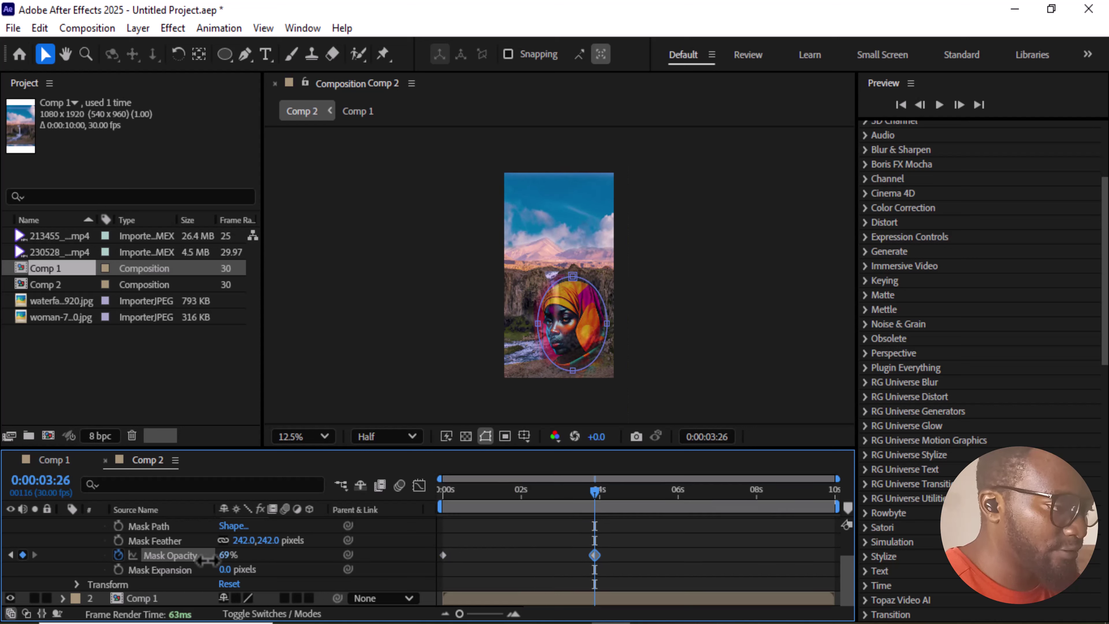
Time-reverse the two Mask Opacity keyframes and preview the animation from the start of the composition.
left_click_drag(432, 533, 631, 594)
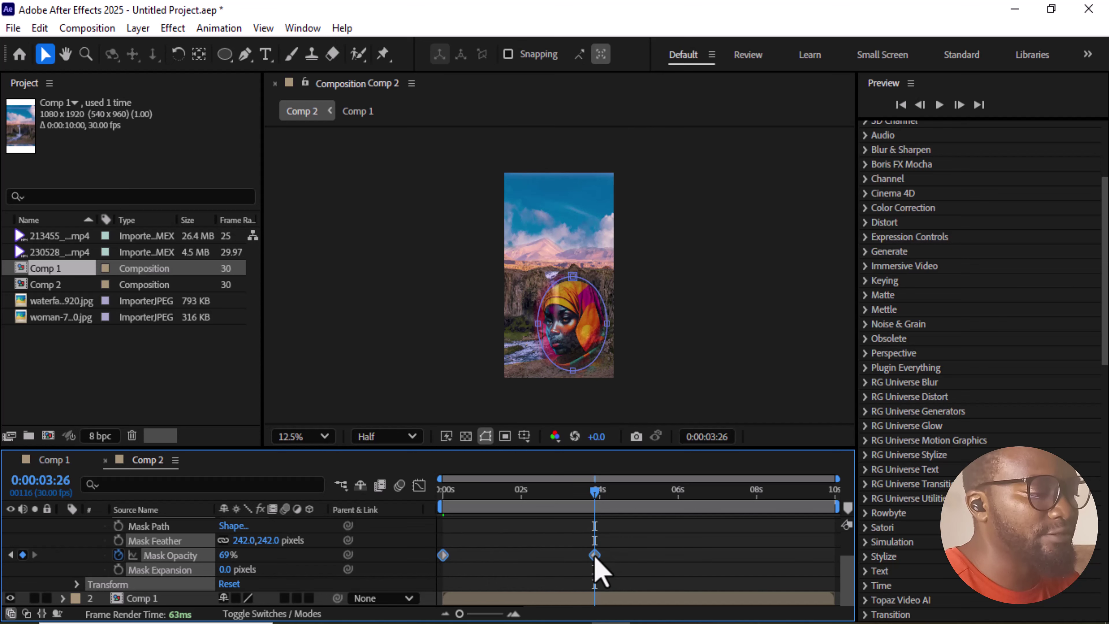
right_click(594, 558)
mouse_move(720, 543)
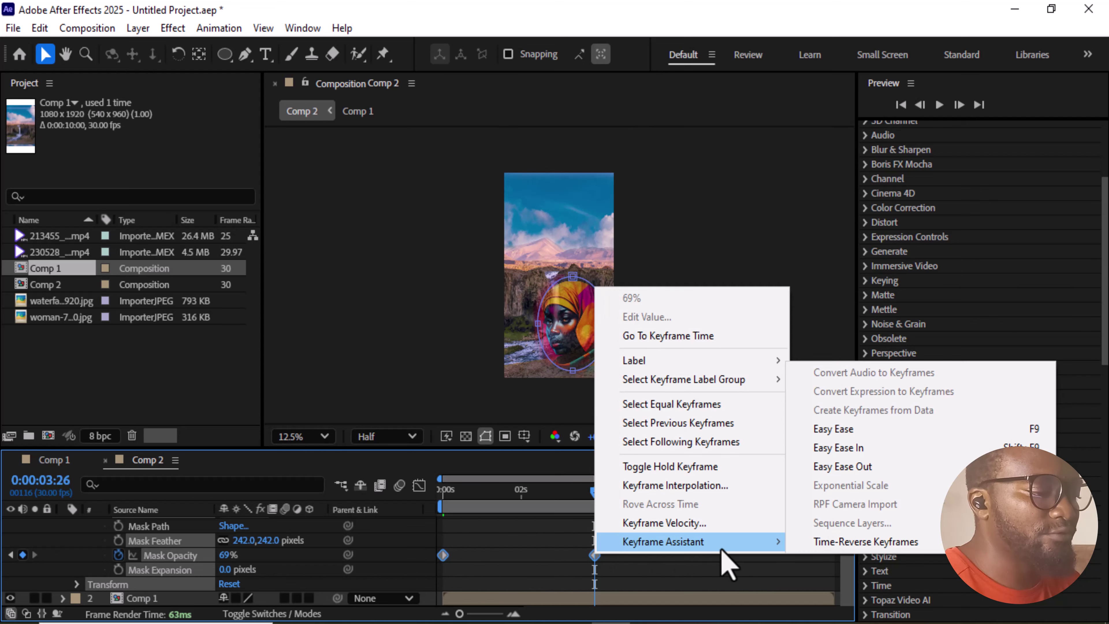
left_click(826, 544)
left_click_drag(668, 492, 412, 542)
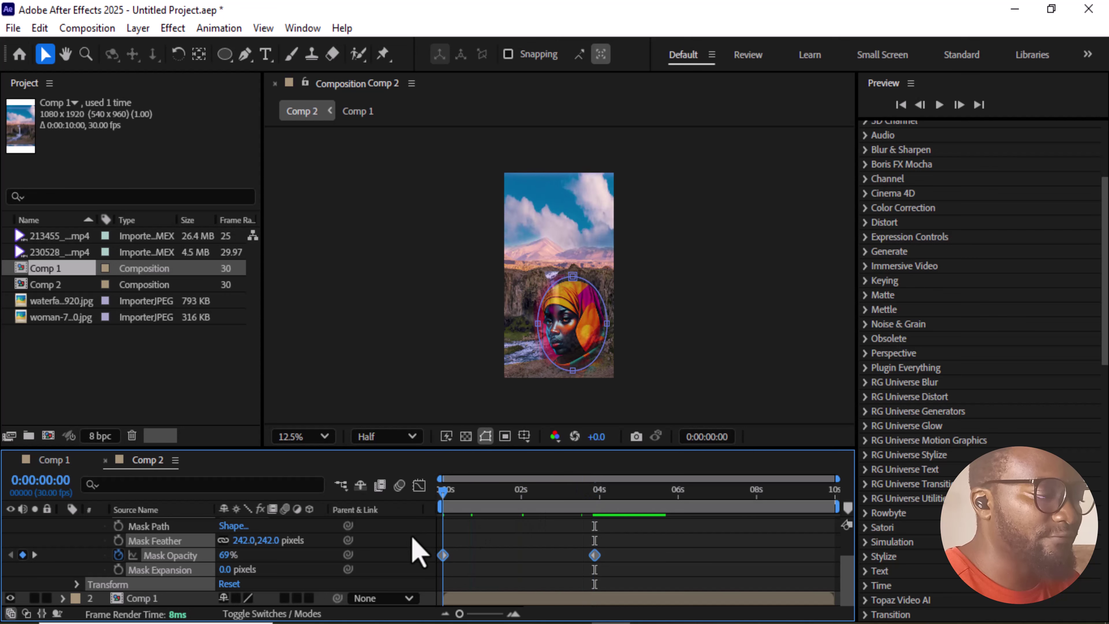
key("space")
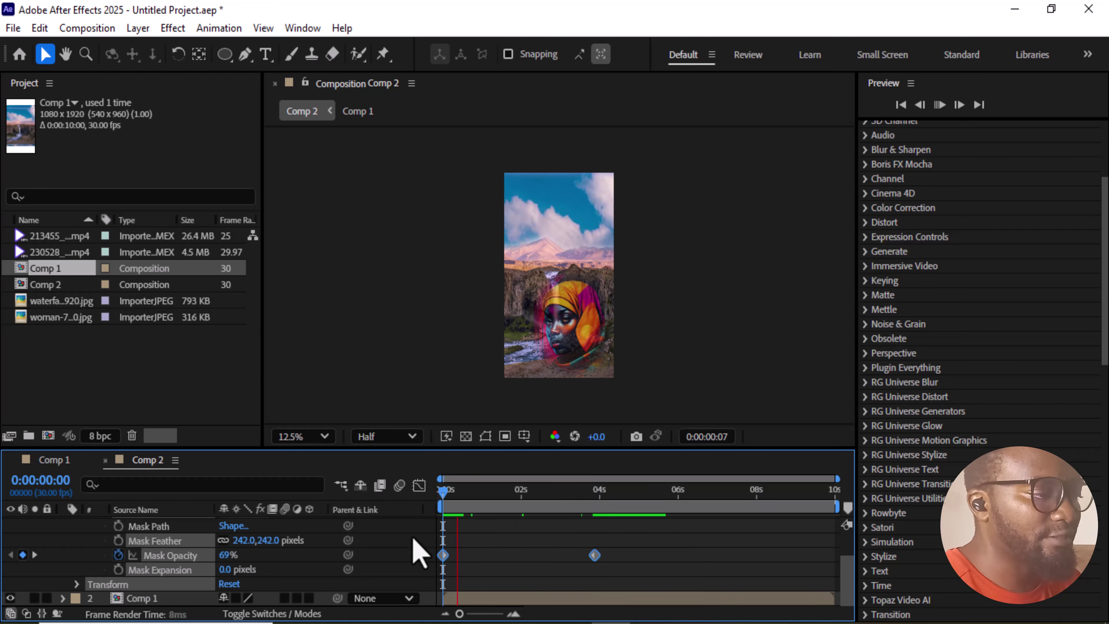
scroll(183, 541, "up", 2)
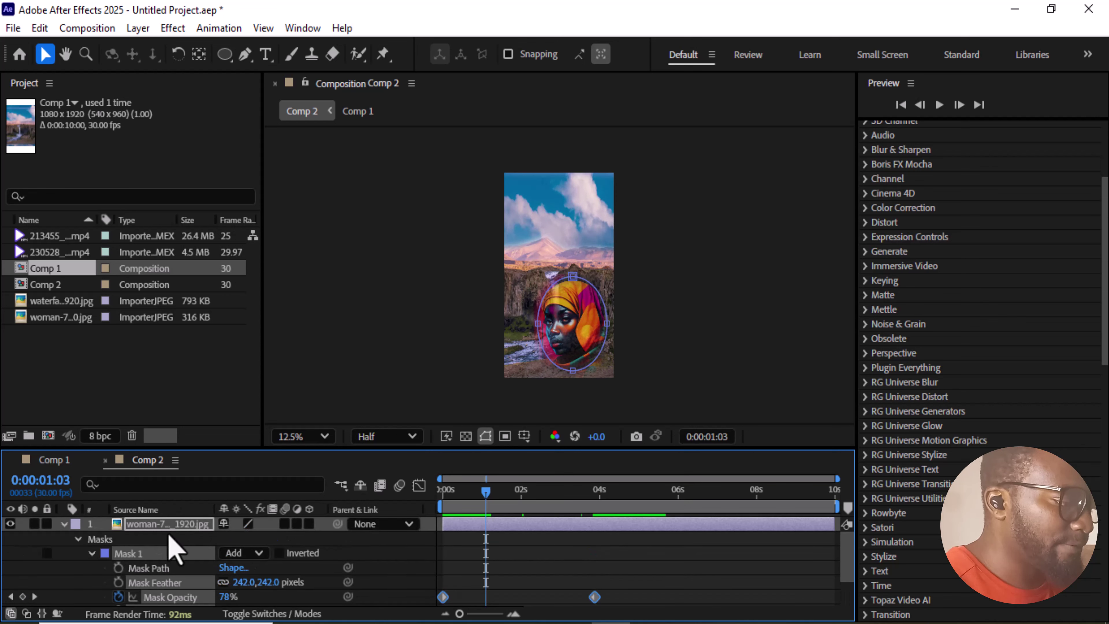
Collapse the woman layer's properties, make it a 3D layer and move the current time to 0:00:00:02.
left_click(62, 523)
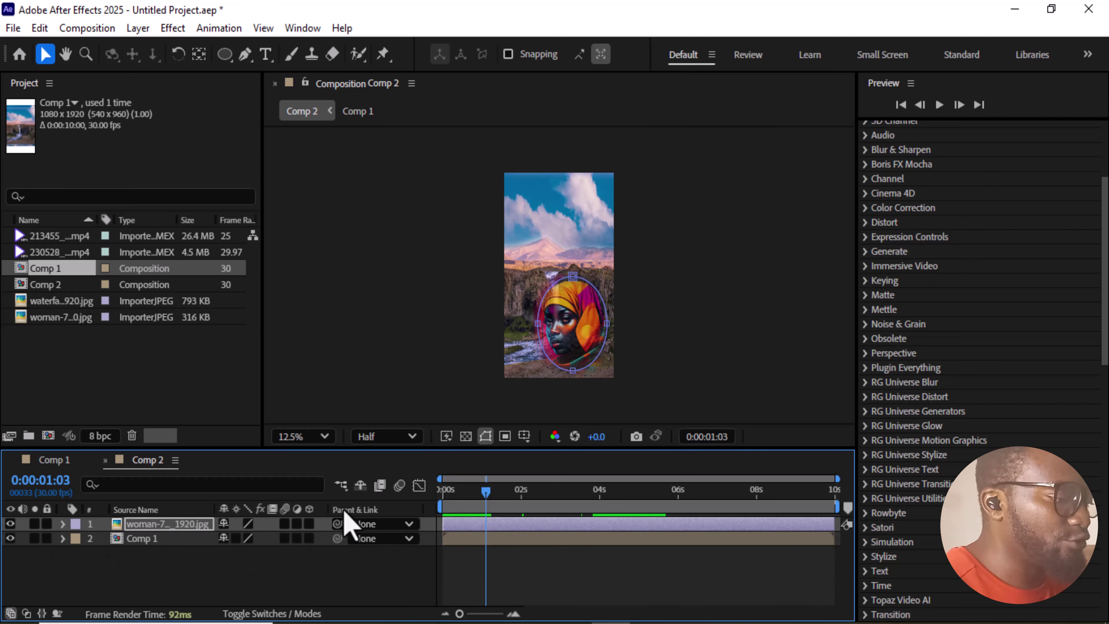
left_click(309, 524)
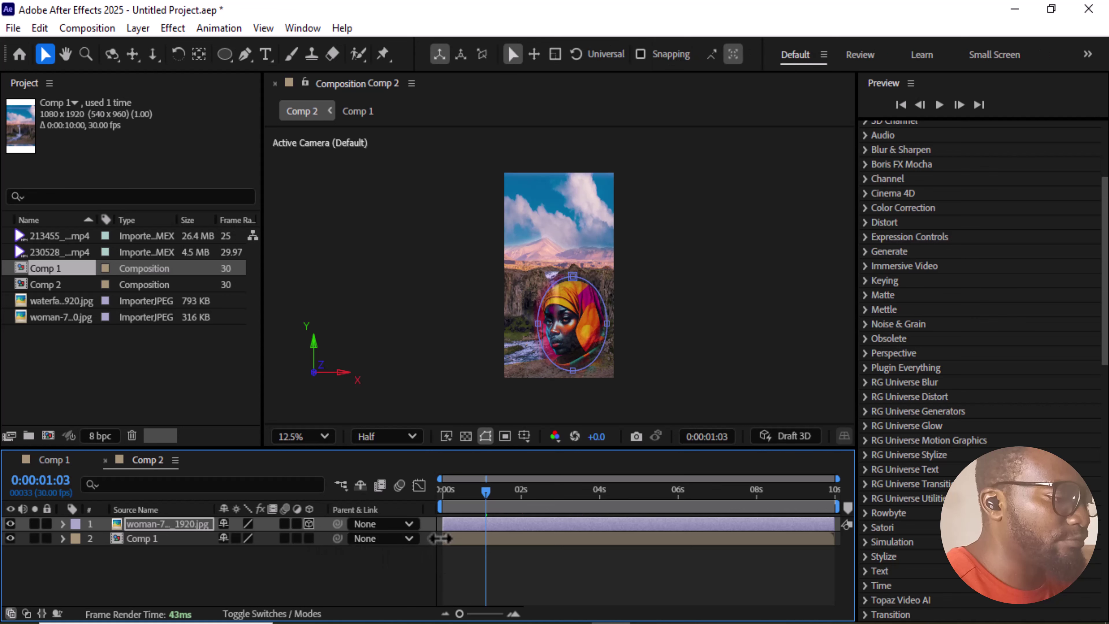
left_click_drag(485, 493, 445, 513)
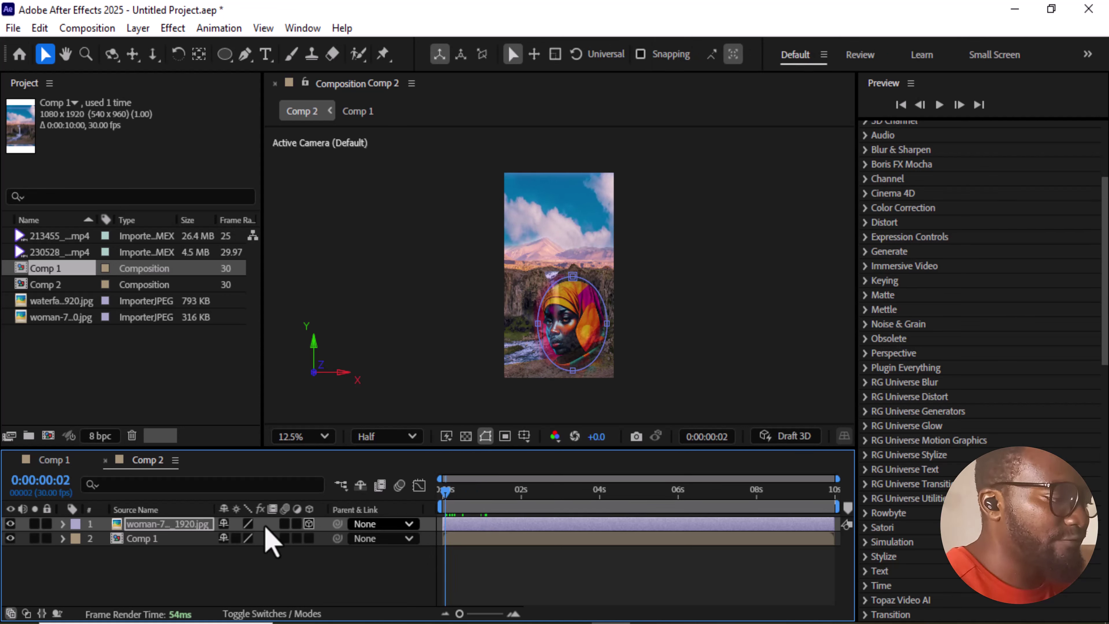
Collapse the woman layer's masks, expand its Transform properties, and try a Y Rotation of 13° before undoing it.
left_click(64, 524)
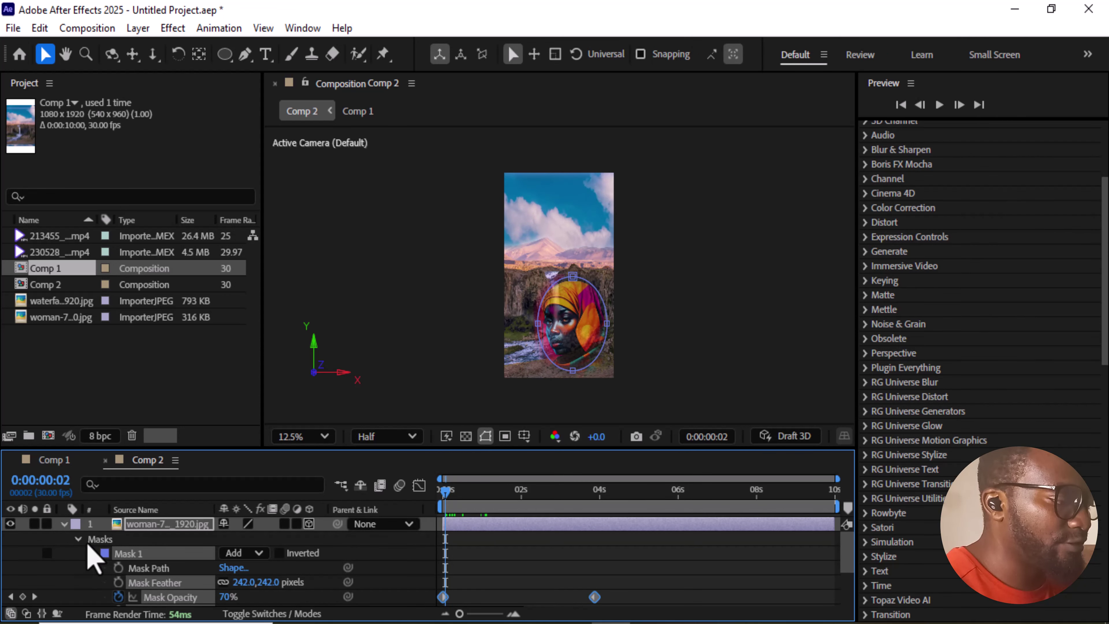
left_click(78, 539)
left_click(77, 554)
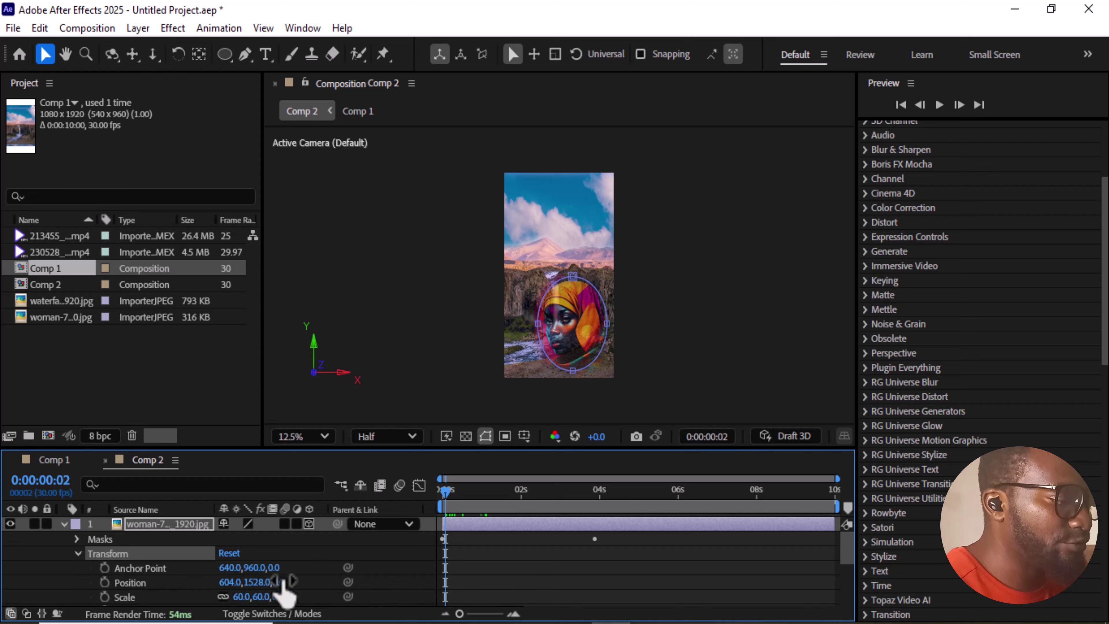
scroll(284, 587, "down", 1)
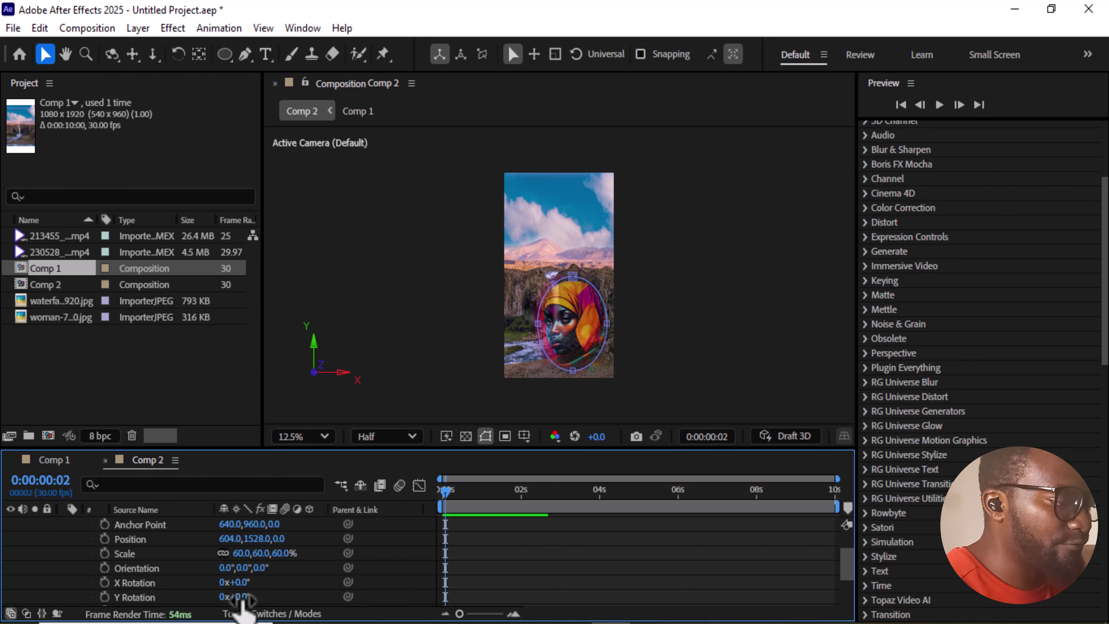
mouse_move(239, 599)
left_mouse_down()
mouse_move(260, 597)
mouse_move(246, 595)
left_mouse_up()
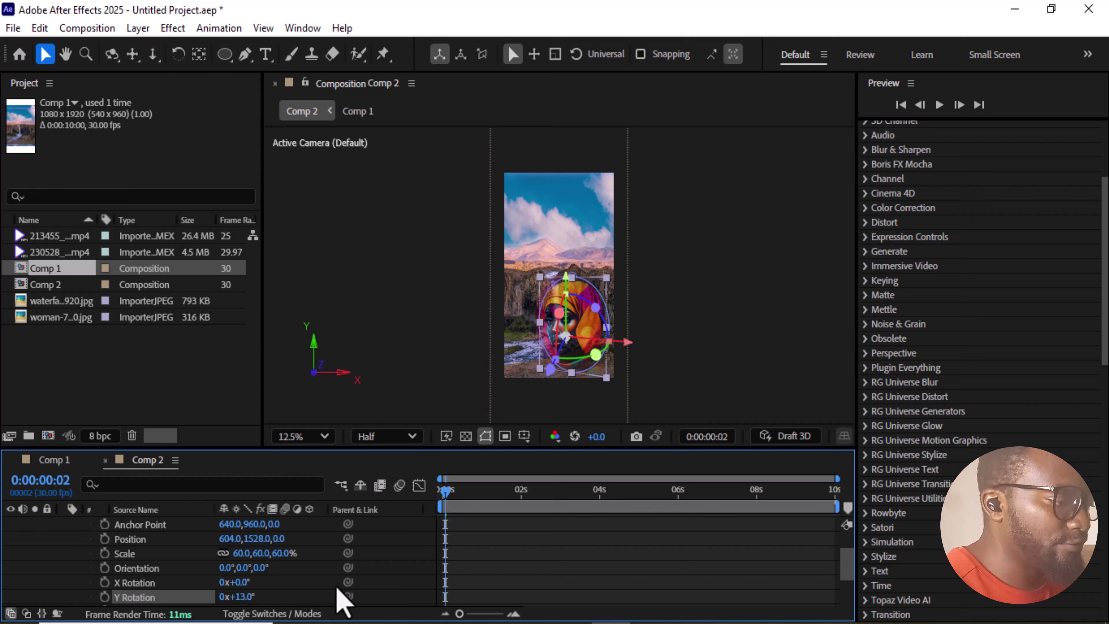
key("ctrl+z")
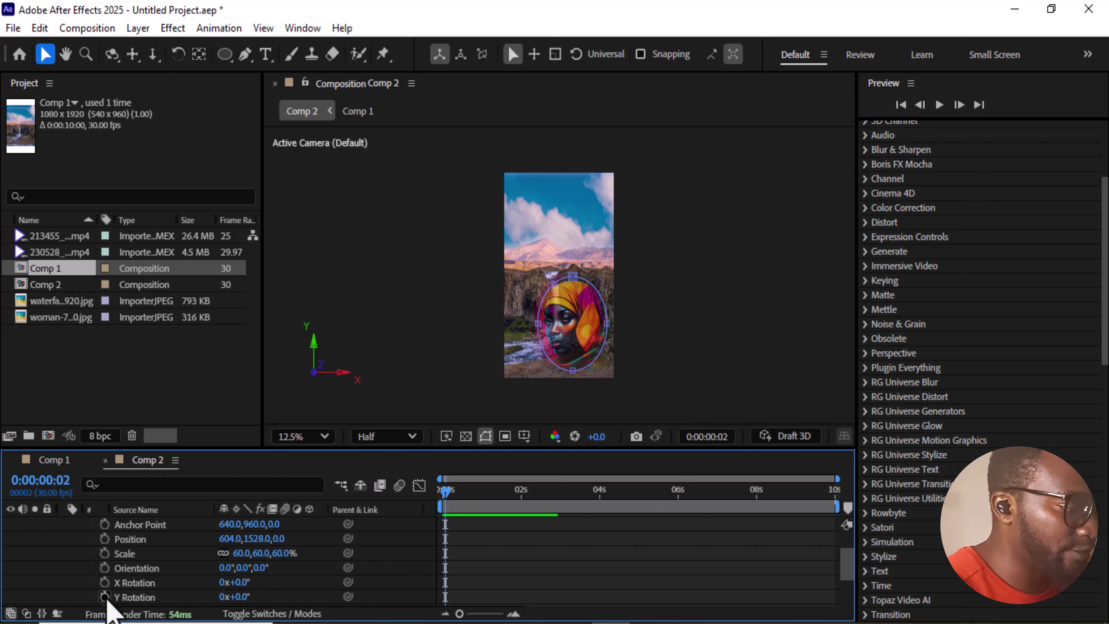
Keyframe the woman layer's Y Rotation at 0° at 0:00:00:02 and about 13° at 0:00:04:03.
left_click(105, 596)
left_click(449, 490)
left_click_drag(511, 501, 603, 504)
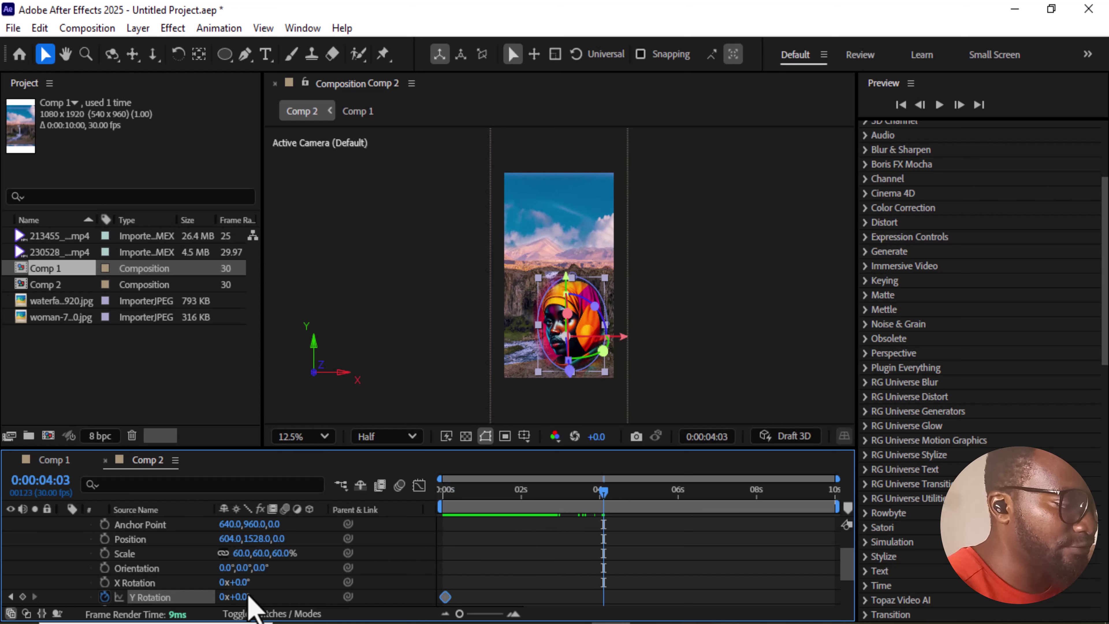
left_click_drag(240, 597, 246, 599)
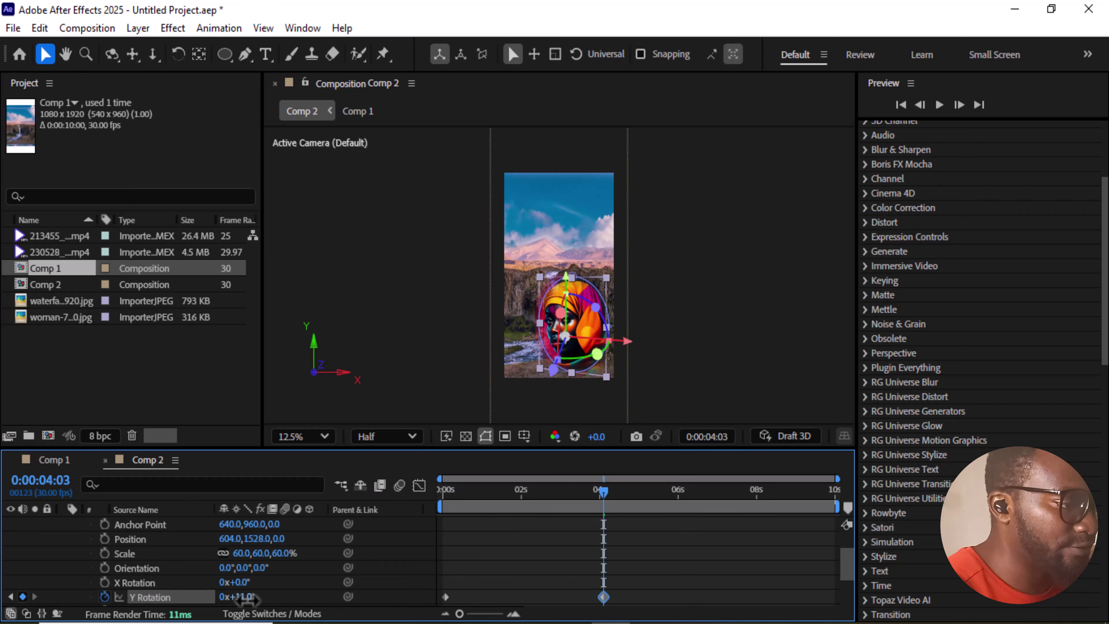
Keyframe the woman layer's Position at 604, 1528, 0 at 0:00:00:00 and 574, 1537, 0 at 0:00:04:02.
left_click_drag(601, 495, 416, 557)
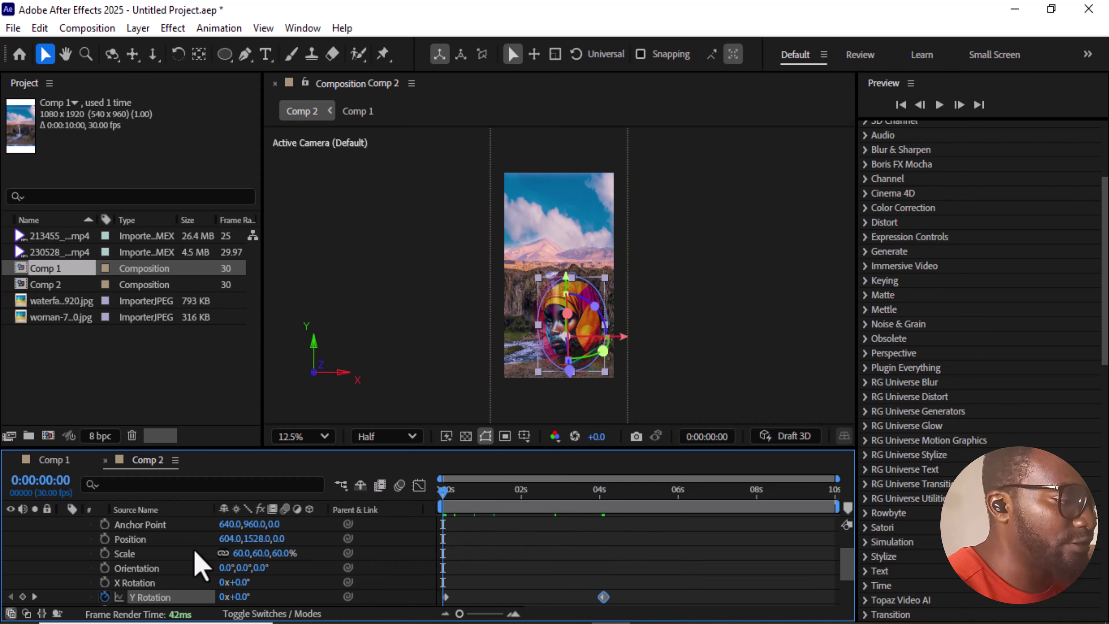
scroll(205, 560, "up", 2)
scroll(133, 574, "down", 2)
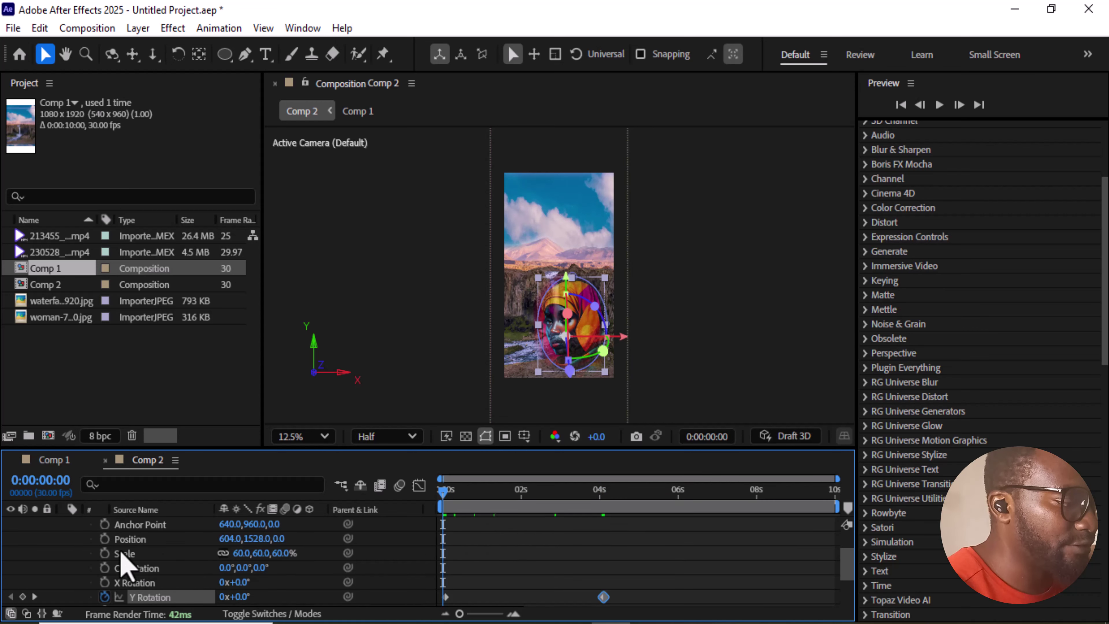
left_click(105, 538)
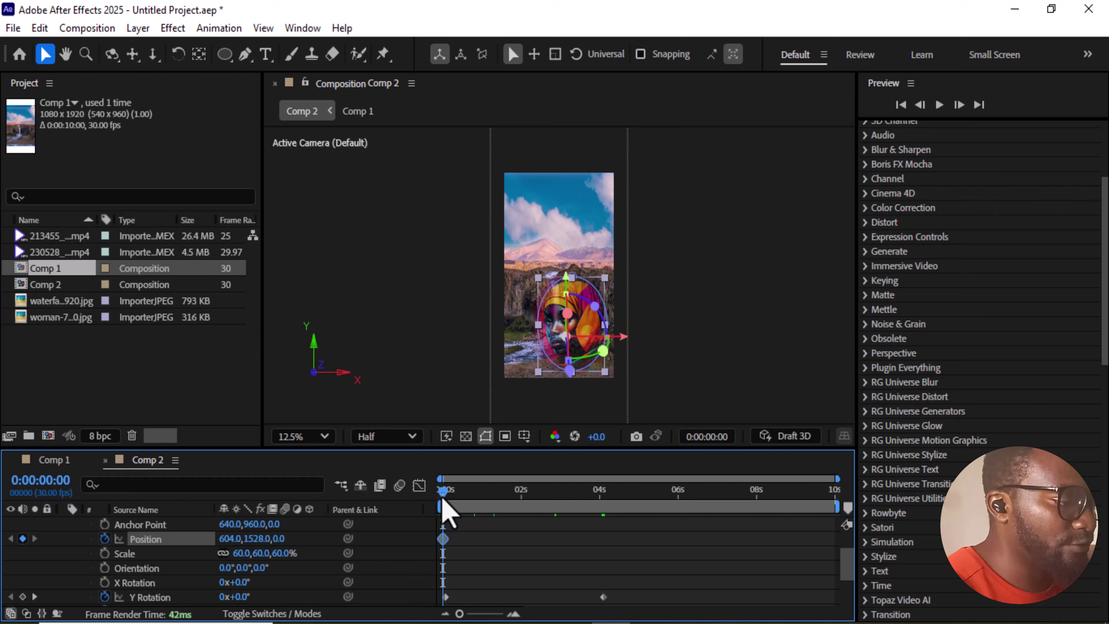
left_click_drag(442, 501, 601, 506)
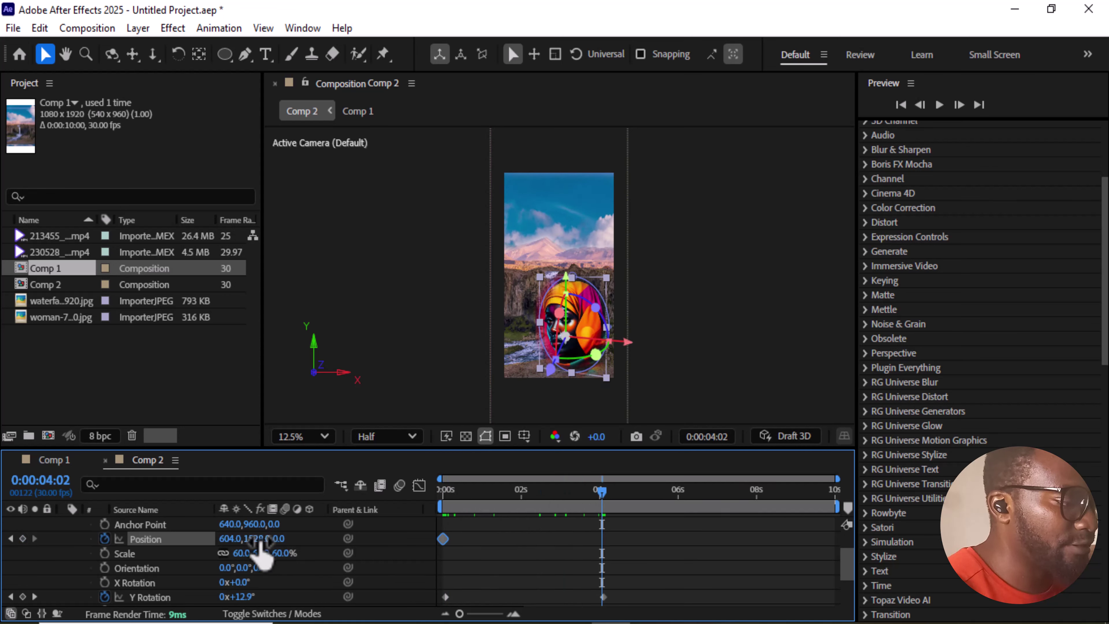
left_click_drag(257, 541, 209, 544)
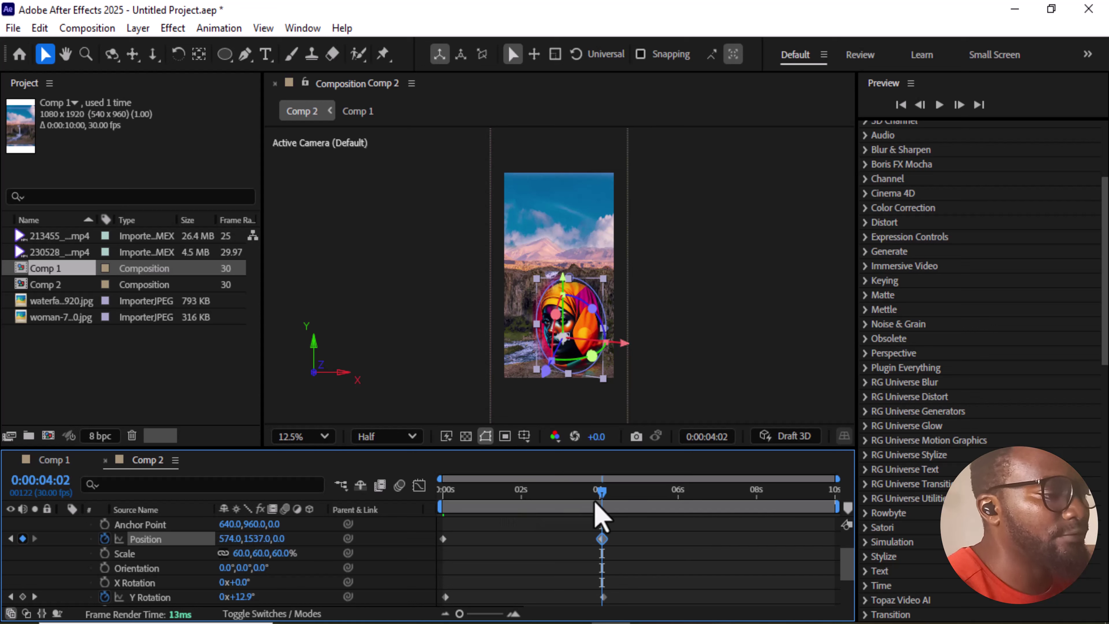
Preview the rotation and position animation from the start of the composition, stopping at 0:00:03:14.
key("Home")
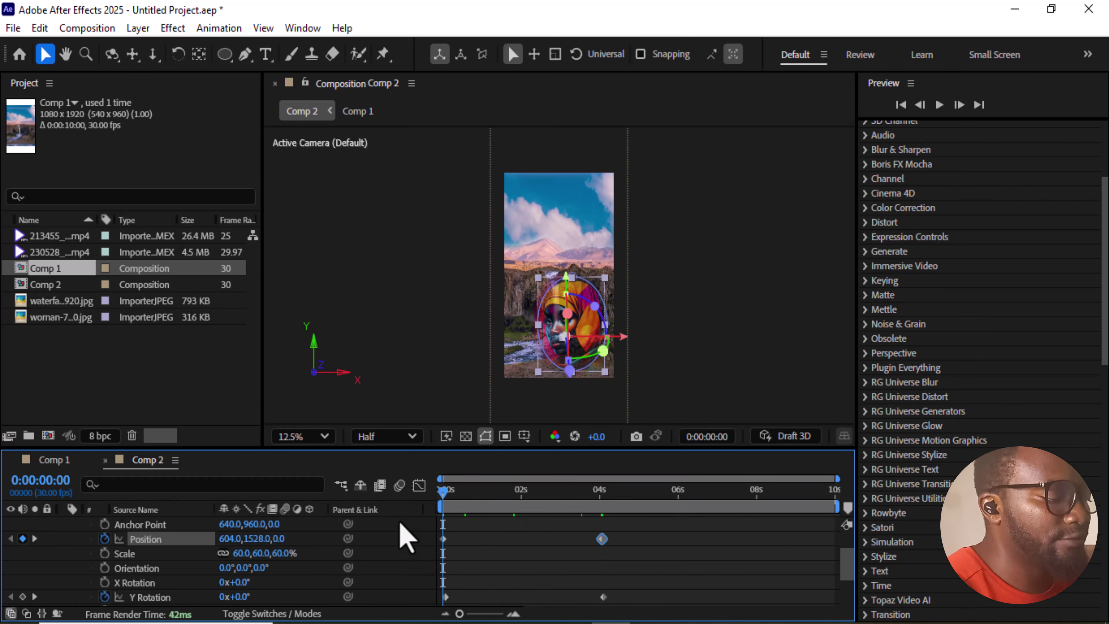
key("space")
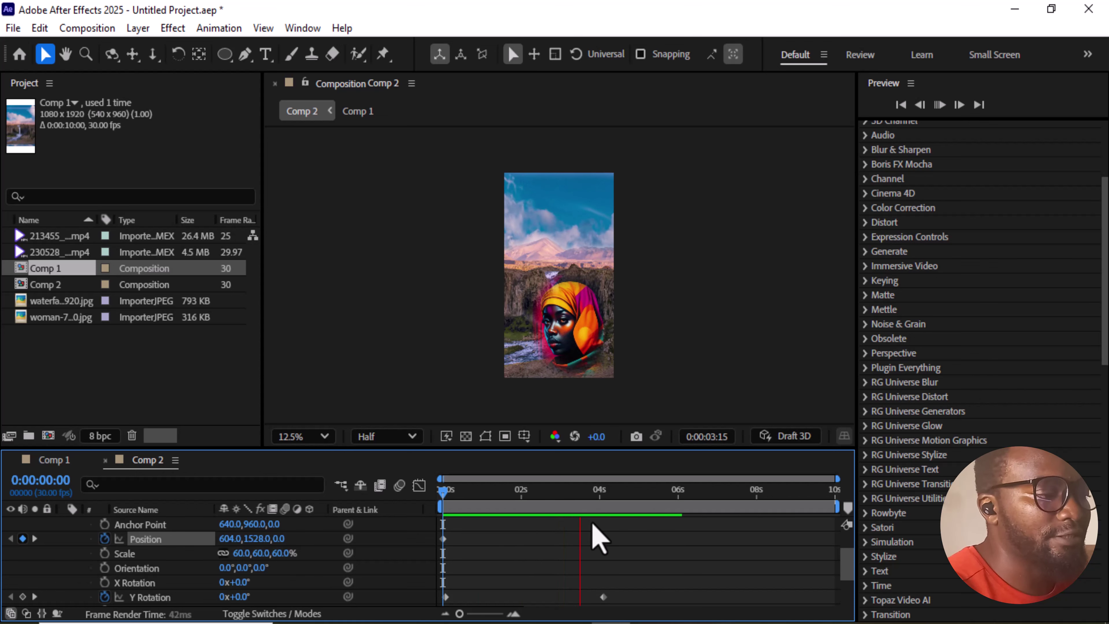
key("space")
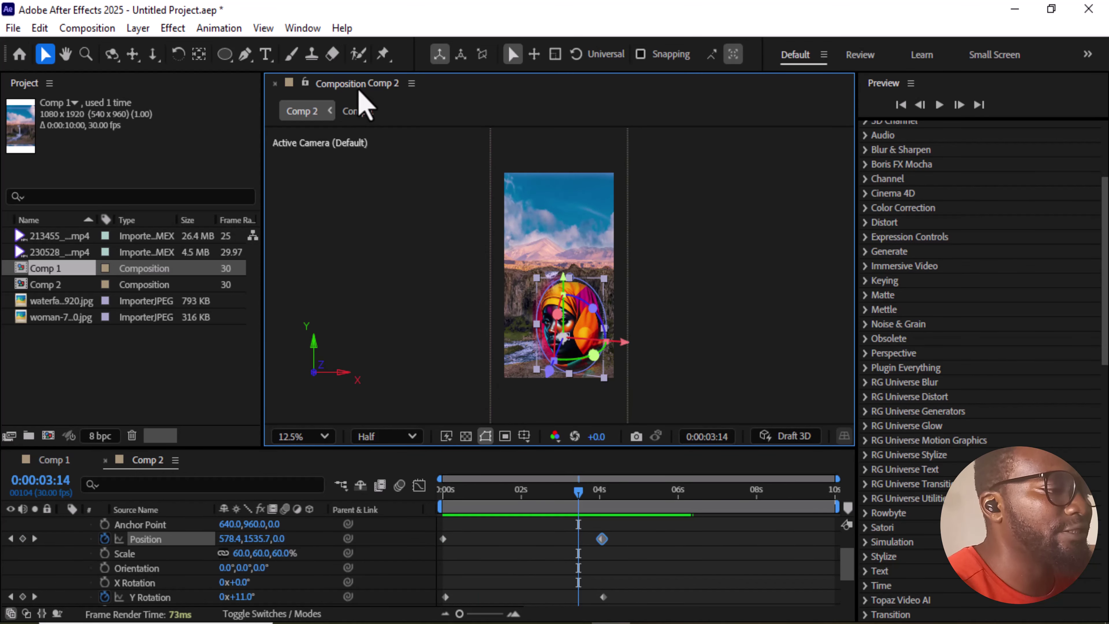
Maximize the composition viewer, enlarge the view to 25% and play the animation.
key("grave")
key("period")
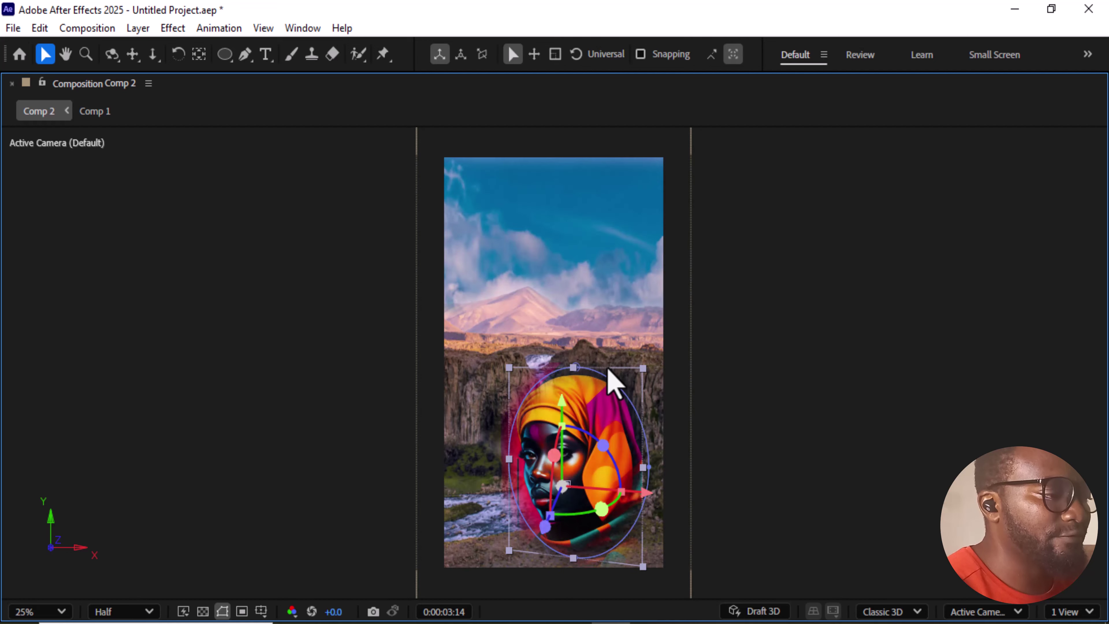
key("space")
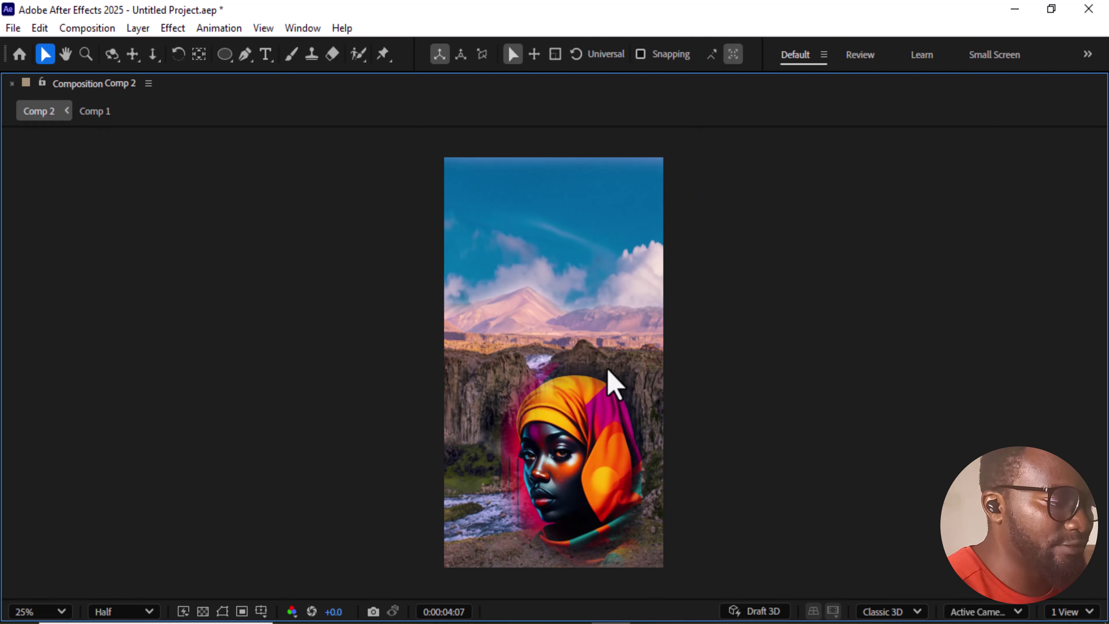